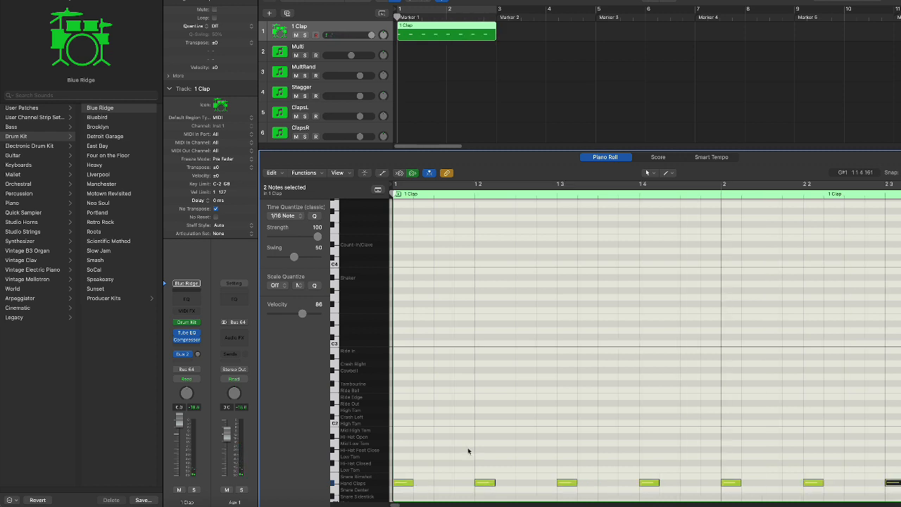
# - Insert Drum Machine Designer as the instrument on the Multi track
pyautogui.click(436, 9)
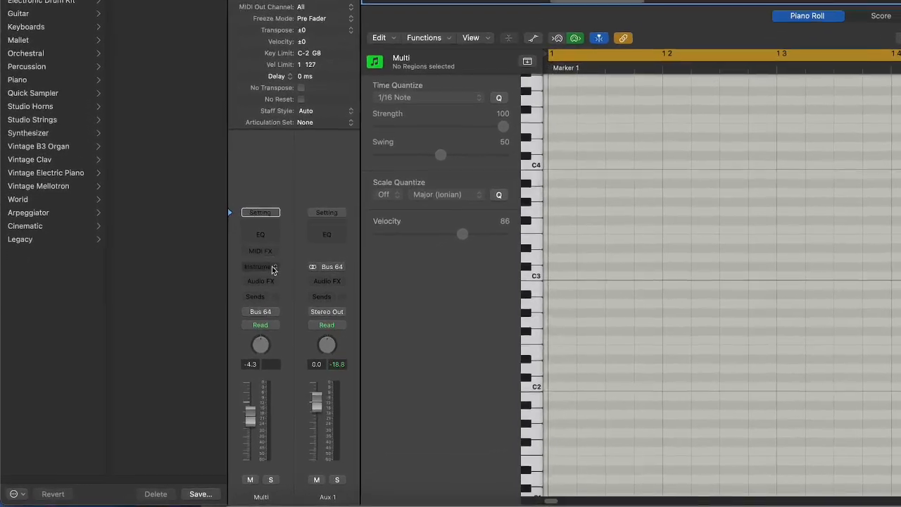
pyautogui.click(273, 269)
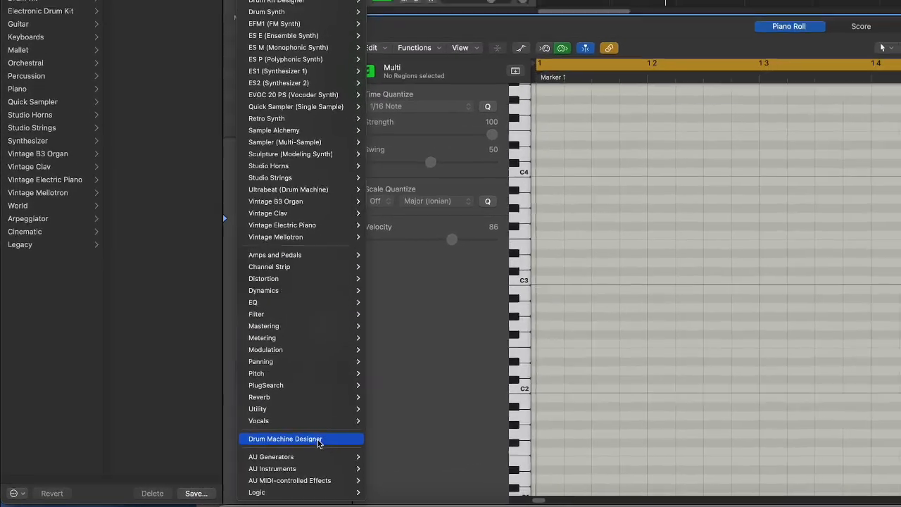
pyautogui.click(318, 439)
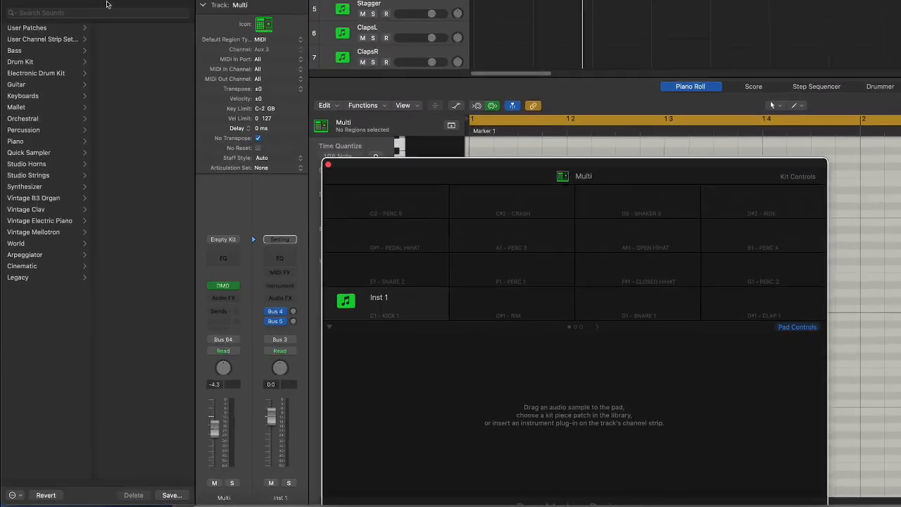
# - Search the sound library for "clap" and load Clap - Agogo Funk on the C1 pad and Clap - Beat Machine on the C#1 pad
pyautogui.click(70, 32)
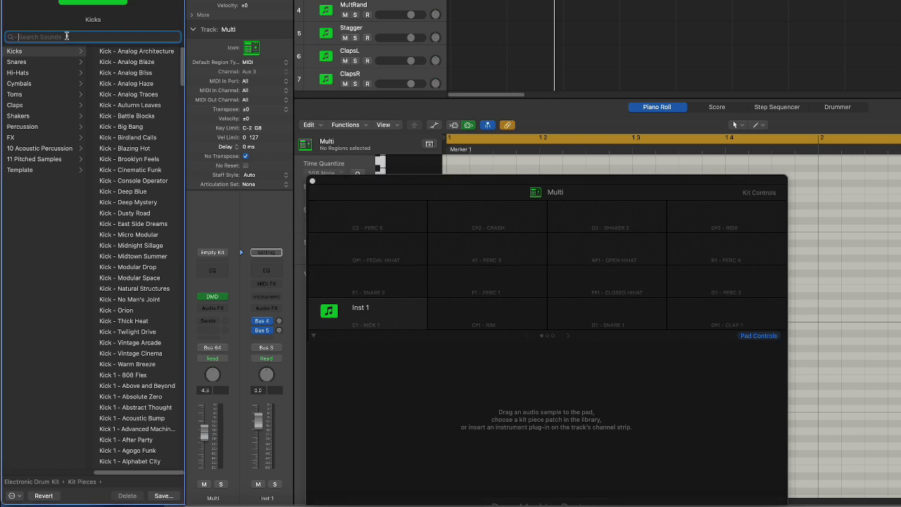
pyautogui.write('clap')
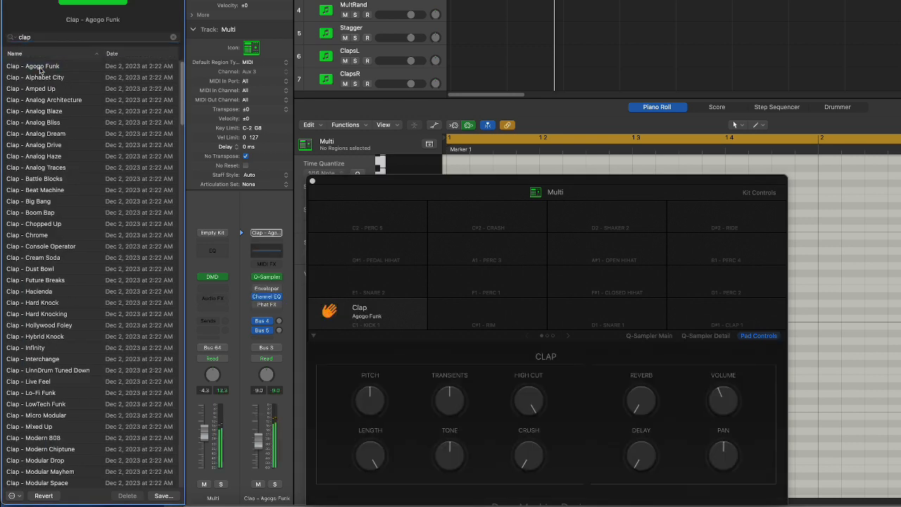
pyautogui.click(444, 322)
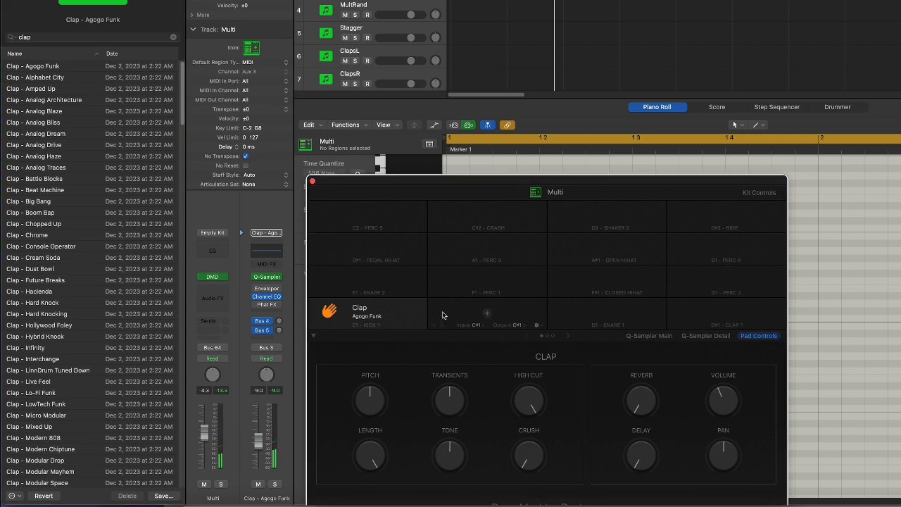
pyautogui.click(443, 315)
pyautogui.click(41, 182)
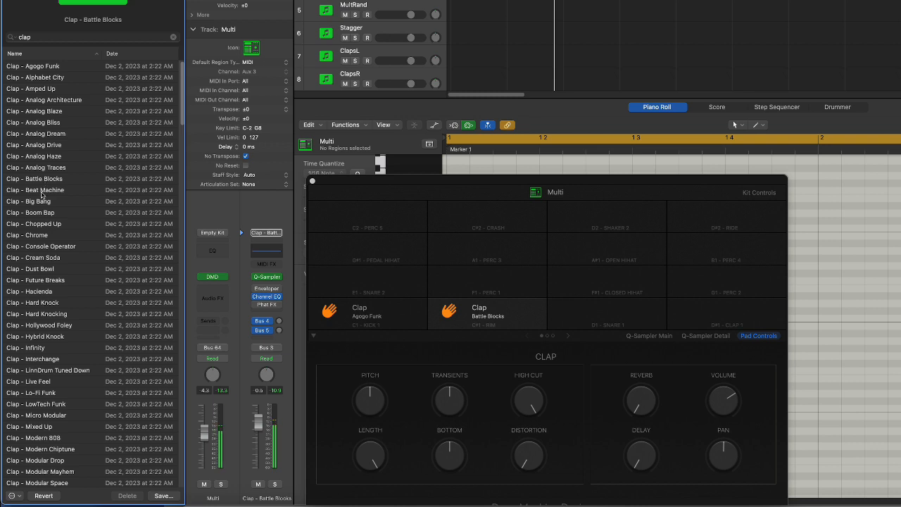
# - Move the Drum Machine Designer window clear of the workspace and search the Loop Browser for "clap"
pyautogui.click(556, 312)
pyautogui.click(564, 307)
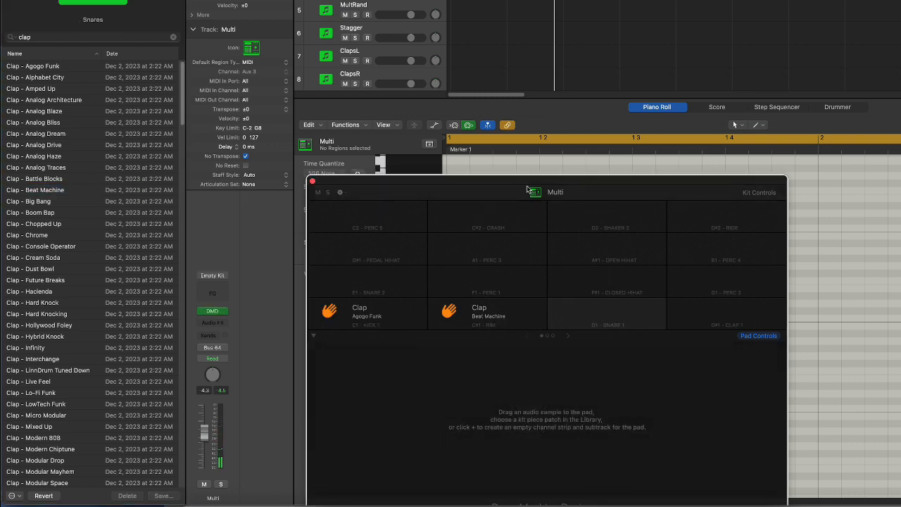
pyautogui.moveTo(507, 185); pyautogui.dragTo(662, 183)
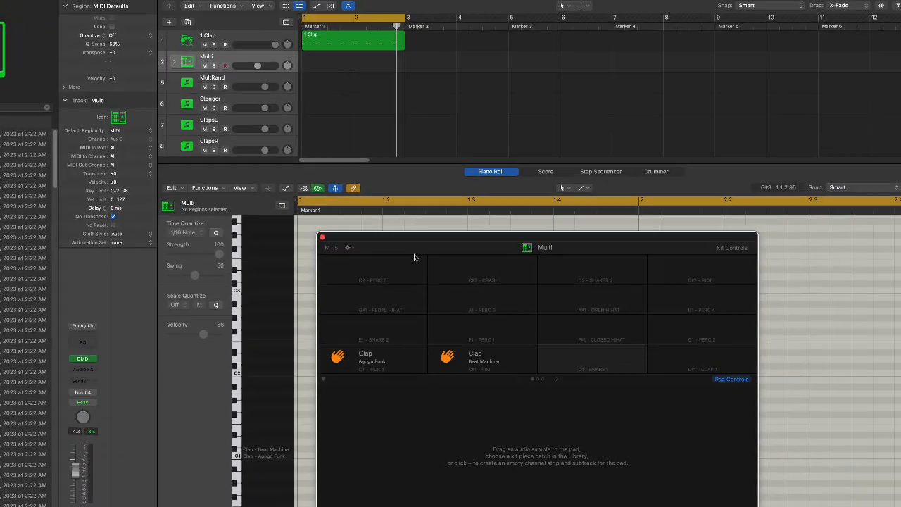
pyautogui.moveTo(397, 251); pyautogui.dragTo(167, 234)
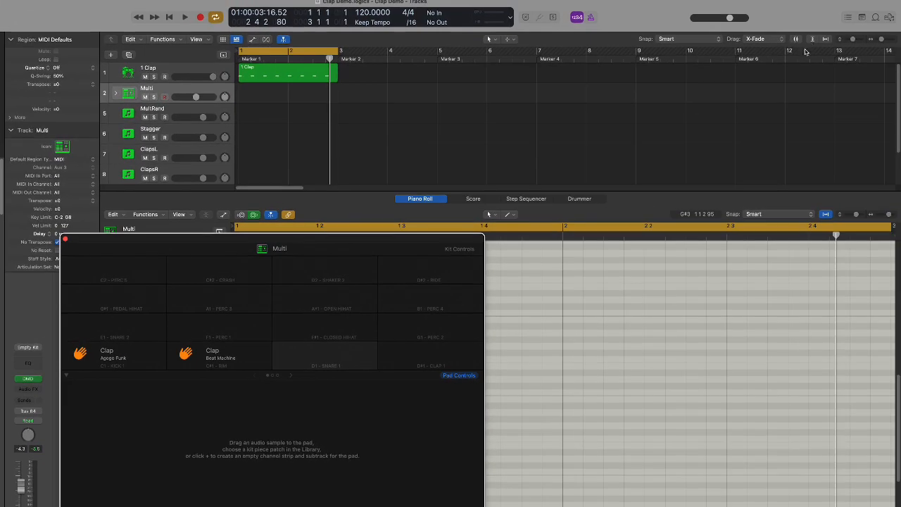
pyautogui.click(875, 15)
pyautogui.click(851, 76)
pyautogui.write('clap')
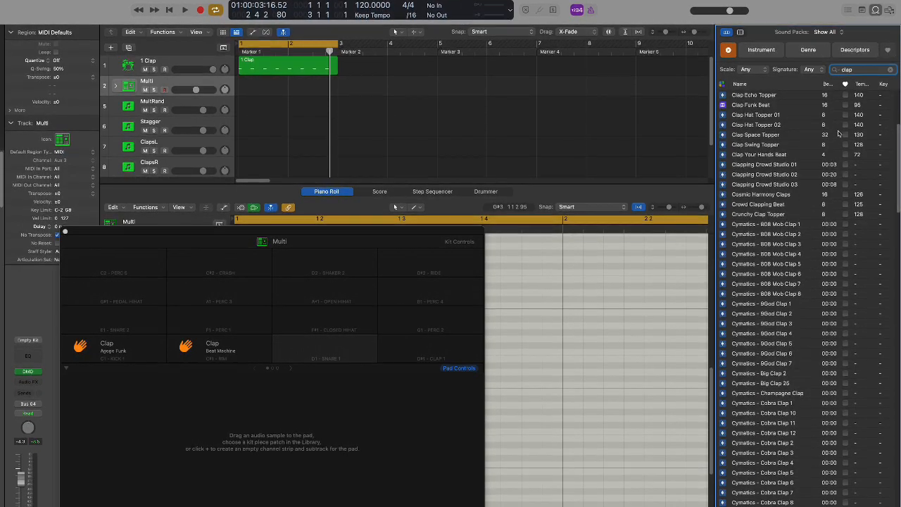
# - Sort the clap loops by beats and add Cymatics - Champagne Clap to the E1 pad and Cymatics - Cobra Clap 4 to the F1 pad
pyautogui.click(825, 82)
pyautogui.click(826, 82)
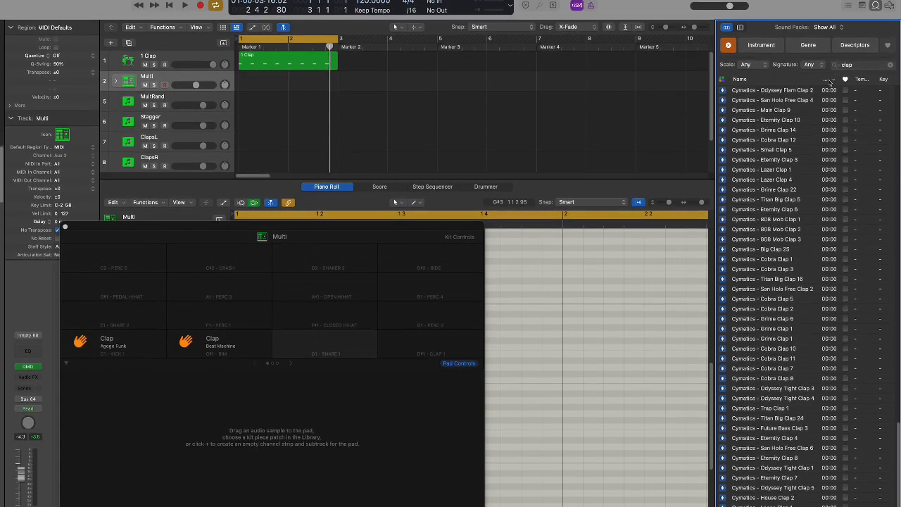
pyautogui.moveTo(899, 454); pyautogui.dragTo(899, 106)
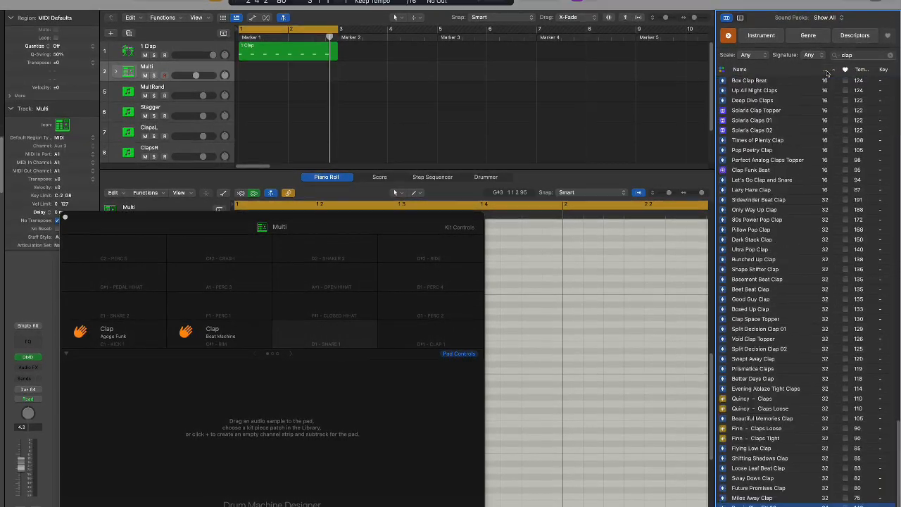
pyautogui.moveTo(899, 437); pyautogui.dragTo(899, 93)
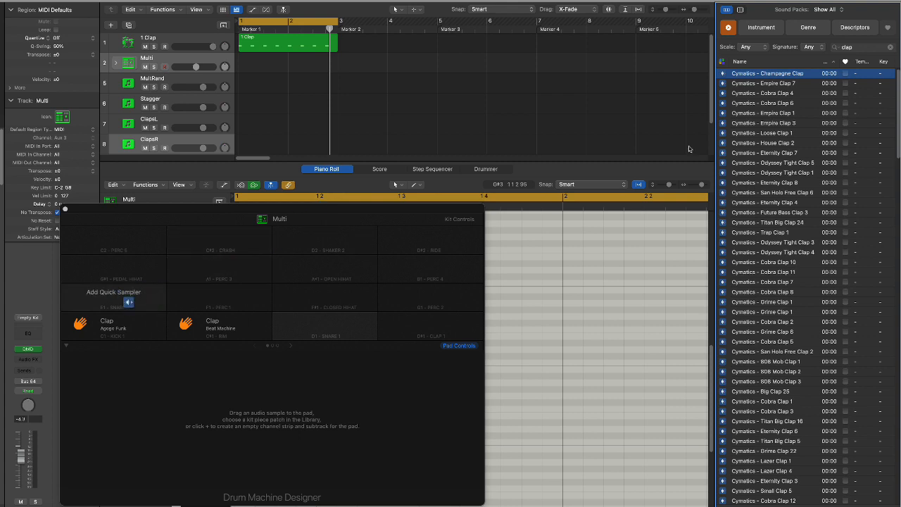
pyautogui.click(760, 83)
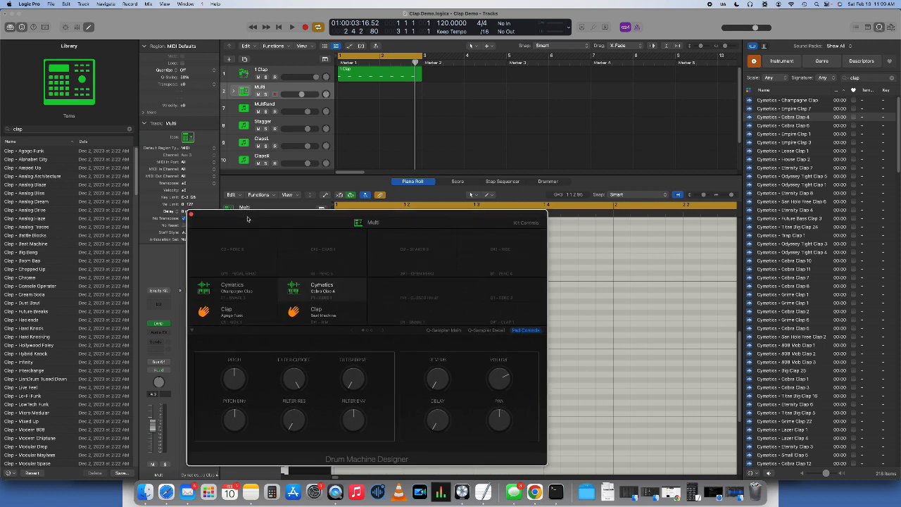
pyautogui.moveTo(248, 219); pyautogui.dragTo(401, 204)
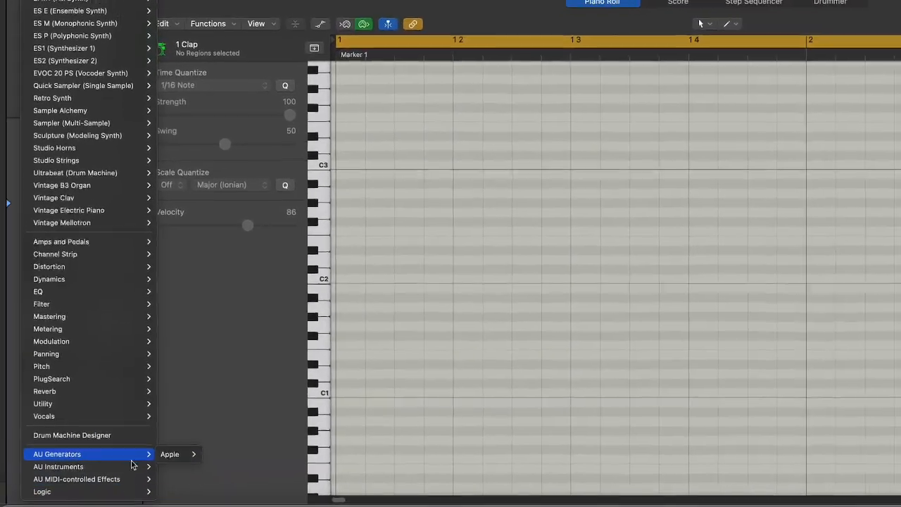
# - Insert the 99Sounds Clap Machine instrument on the Multi track
pyautogui.moveTo(140, 466)
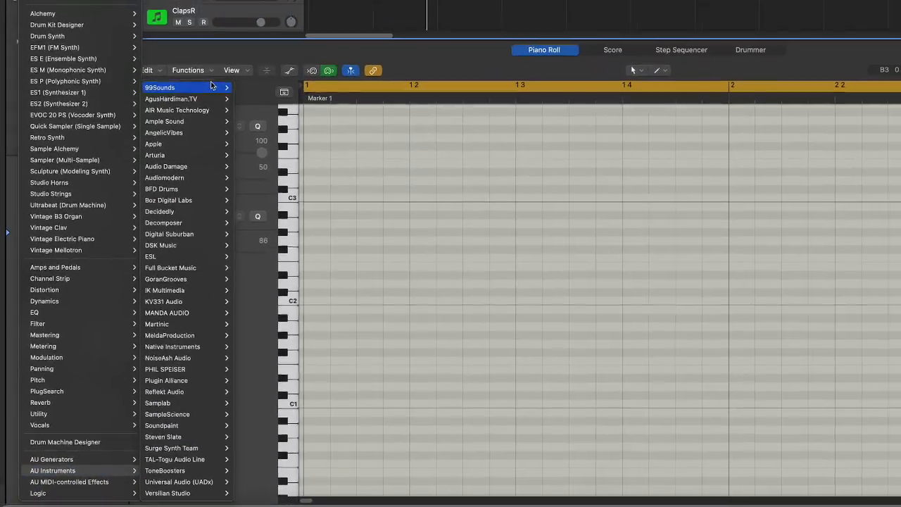
pyautogui.moveTo(211, 85)
pyautogui.moveTo(258, 88)
pyautogui.click(314, 91)
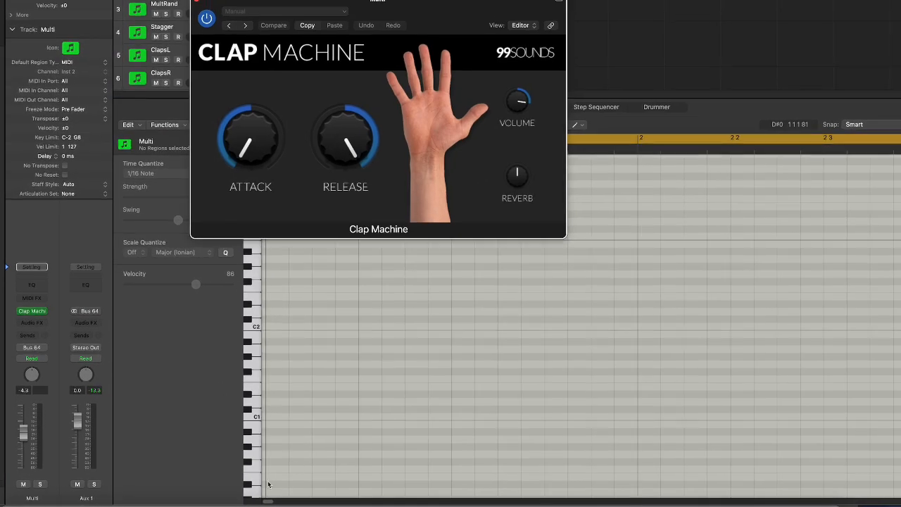
# - Turn Clap Machine's reverb all the way down and audition its clap samples on the low piano-roll keys
pyautogui.click(258, 481)
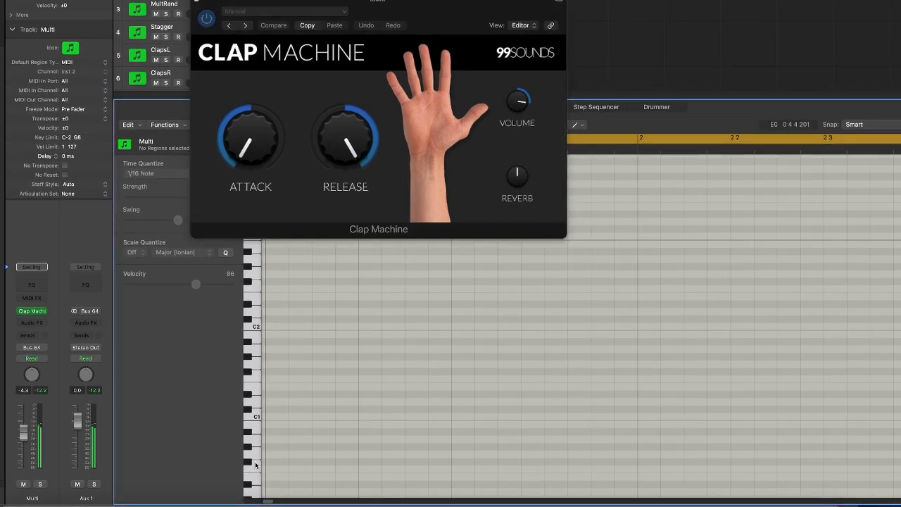
pyautogui.scroll(-5, 256, 465)
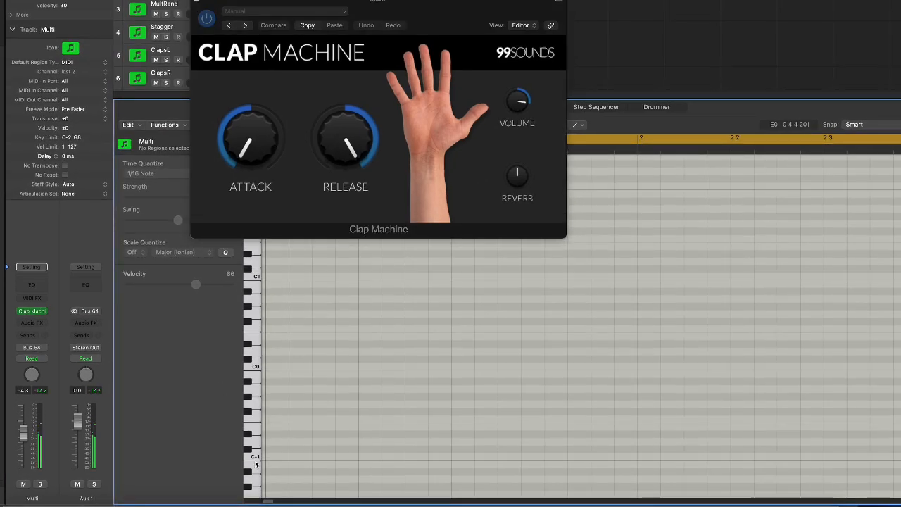
pyautogui.click(513, 176)
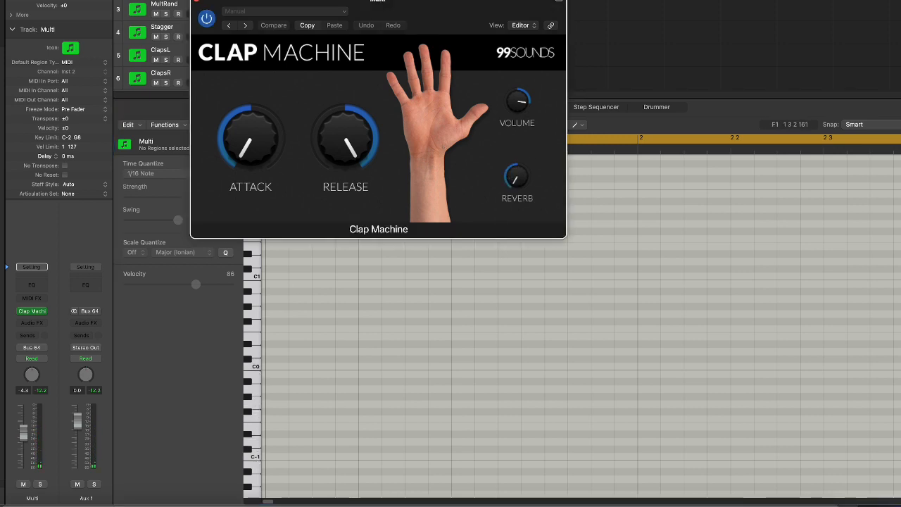
pyautogui.moveTo(375, 4); pyautogui.dragTo(542, 23)
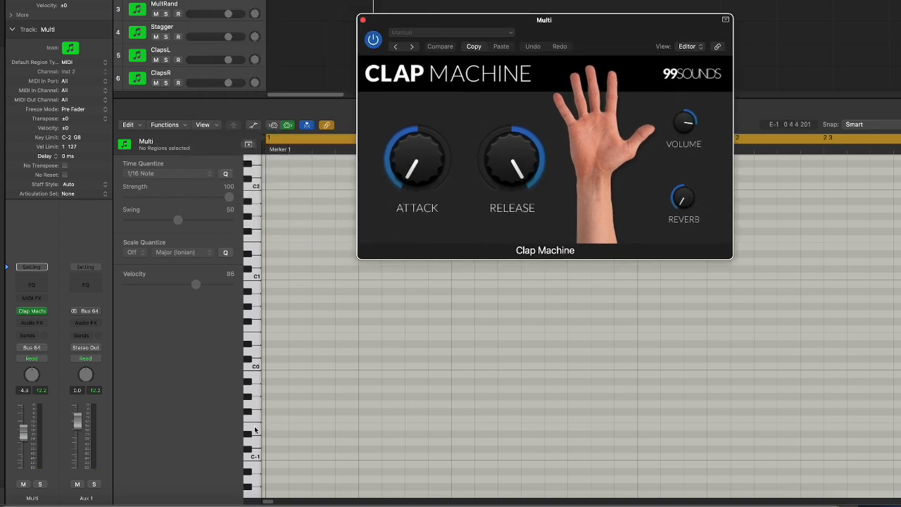
pyautogui.click(255, 429)
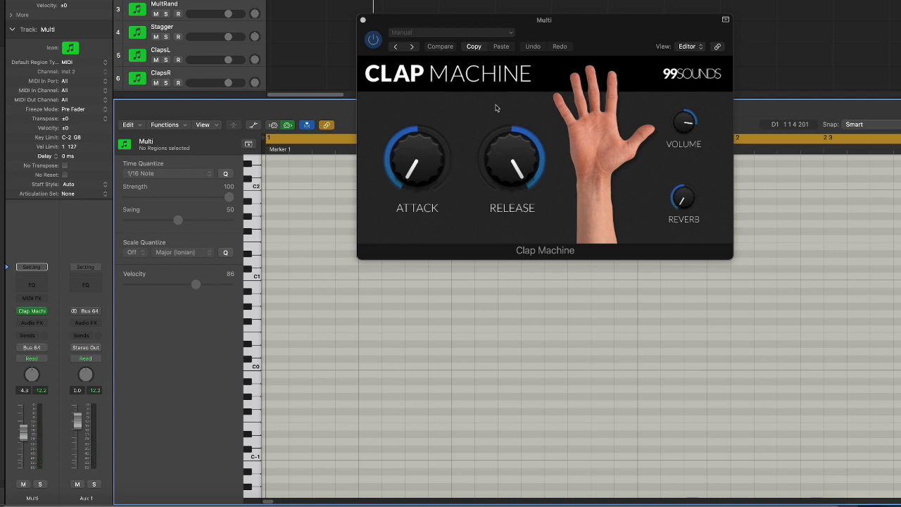
pyautogui.scroll(-5, 361, 313)
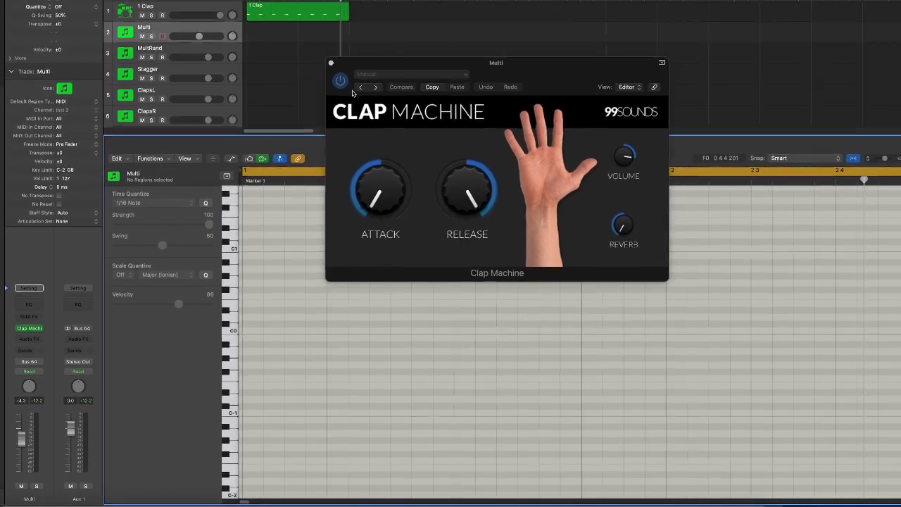
# - Create a MIDI region at bar 3 on the Multi track and stack seven notes between C0 and C2 at its start
pyautogui.rightClick(391, 37)
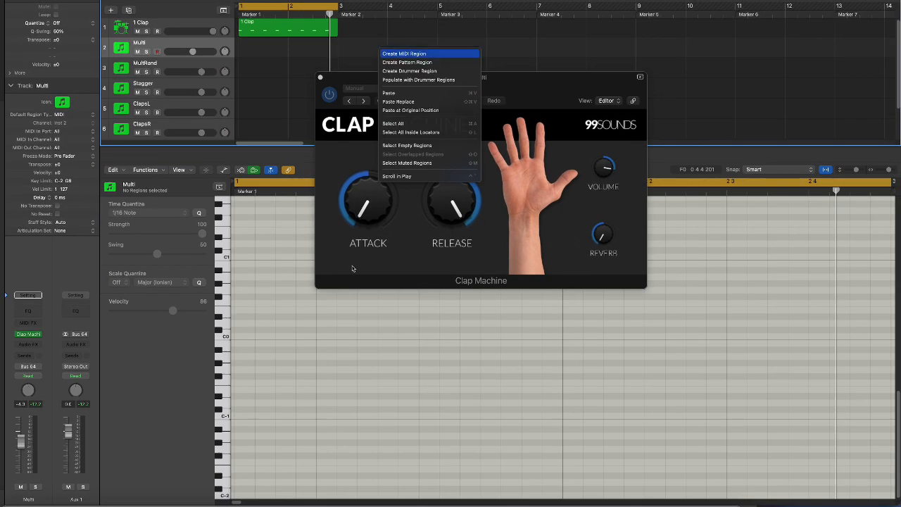
pyautogui.click(403, 54)
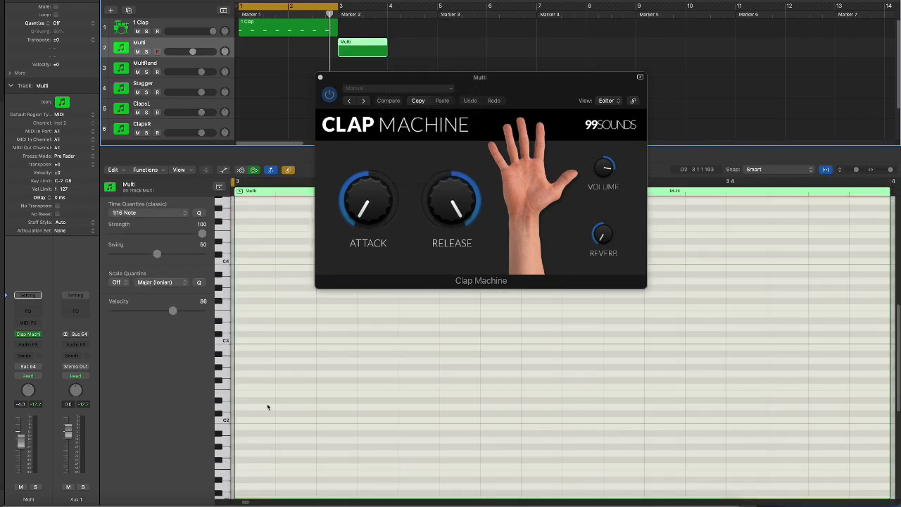
pyautogui.scroll(-4, 267, 407)
pyautogui.click(246, 457)
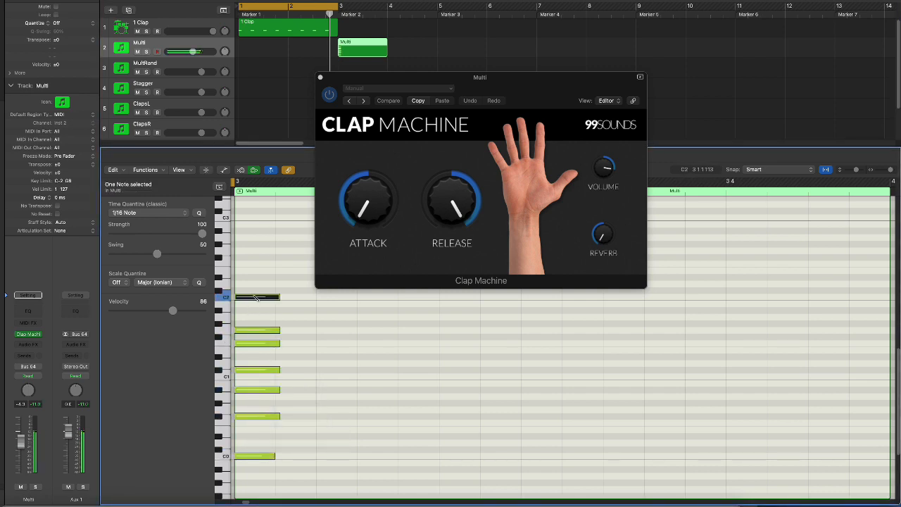
# - Repeat the seven-note stack on every beat for two bars and set the cycle range to the Multi region
pyautogui.moveTo(297, 278); pyautogui.dragTo(276, 451)
pyautogui.press('super+r')
pyautogui.press('super+r')
pyautogui.press('super+r')
pyautogui.press('super+r')
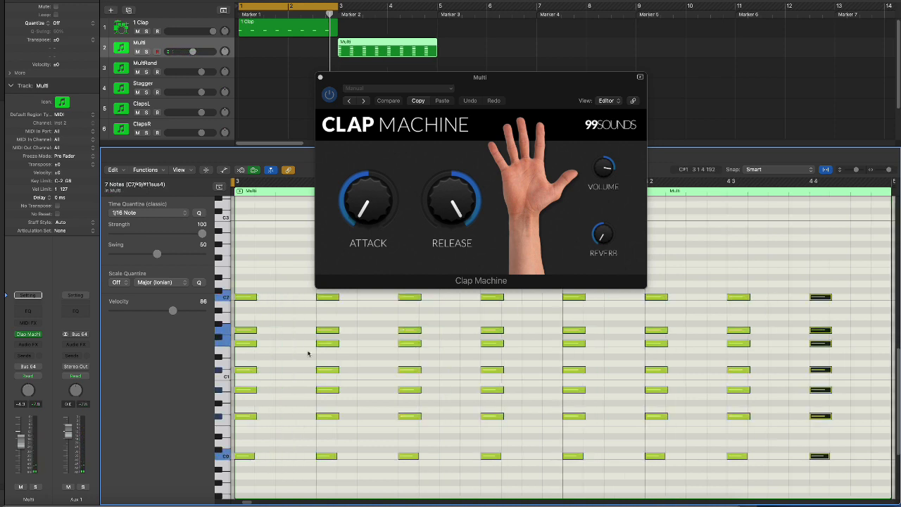
pyautogui.press('super+u')
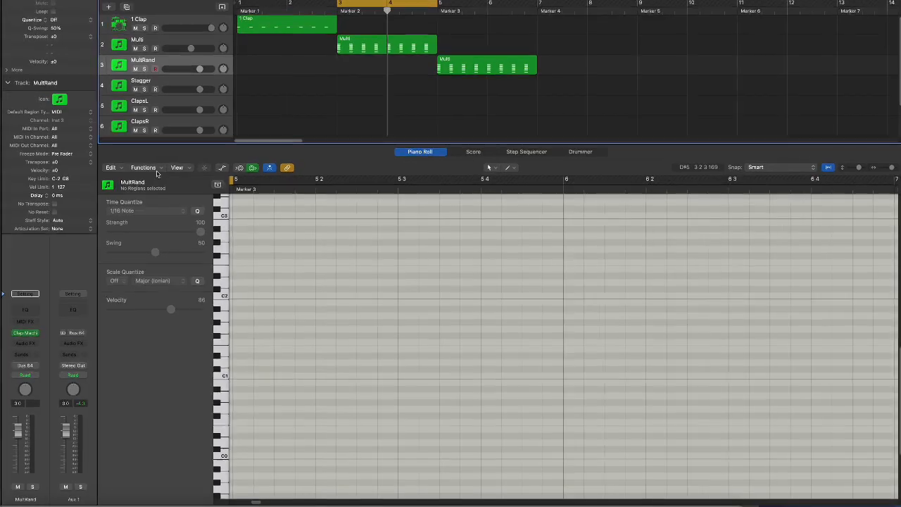
# - Open the Random Pitch, Velocity, Length MIDI transform for the notes in the MultRand track's region
pyautogui.click(145, 169)
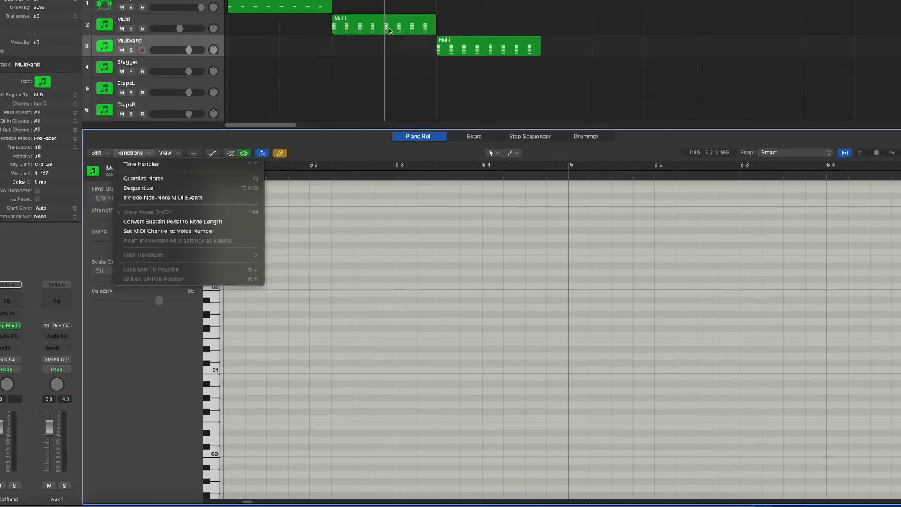
pyautogui.click(319, 32)
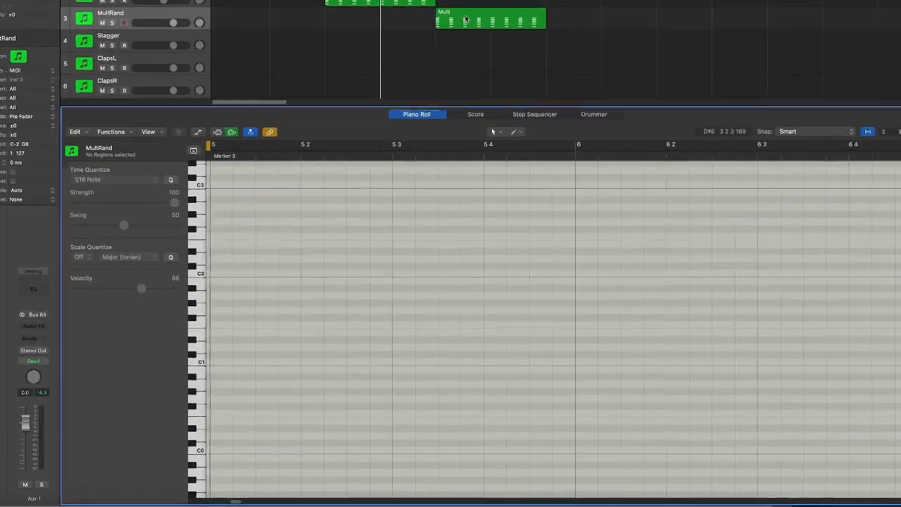
pyautogui.click(464, 21)
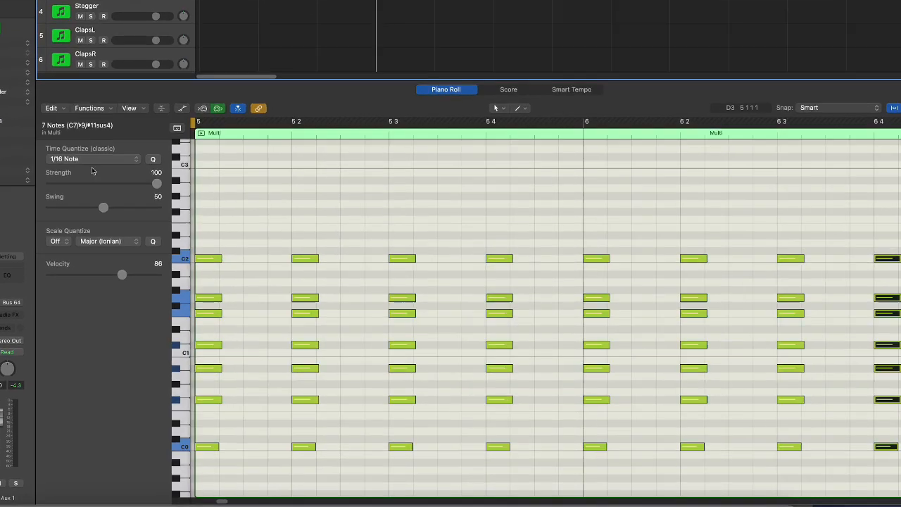
pyautogui.click(90, 108)
pyautogui.moveTo(143, 229)
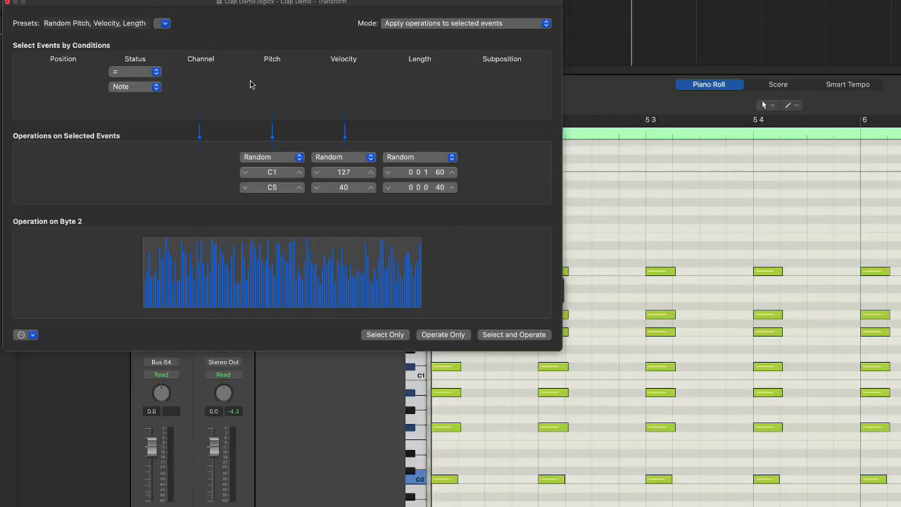
# - Set the transform to leave length at Thru, with random pitch from C-1 to C2 and random velocity from 100 to 75
pyautogui.click(445, 158)
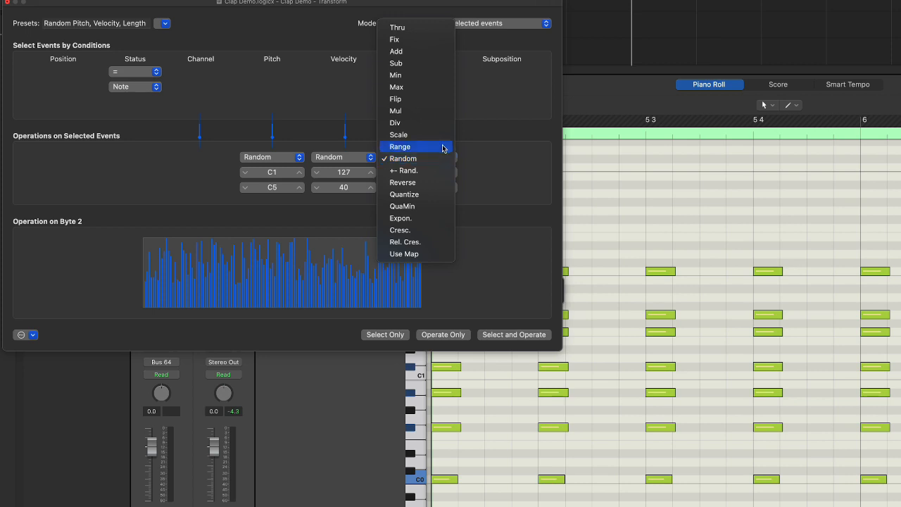
pyautogui.click(429, 29)
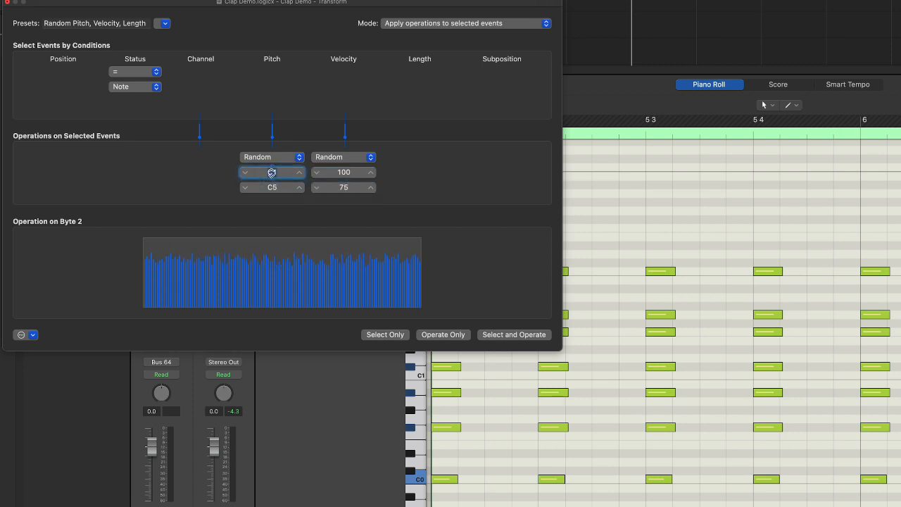
pyautogui.write('C-1')
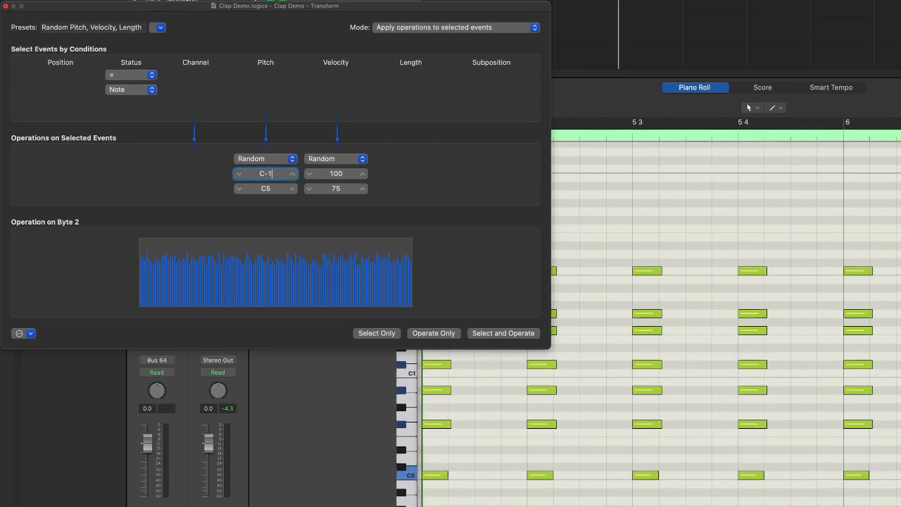
pyautogui.click(266, 188)
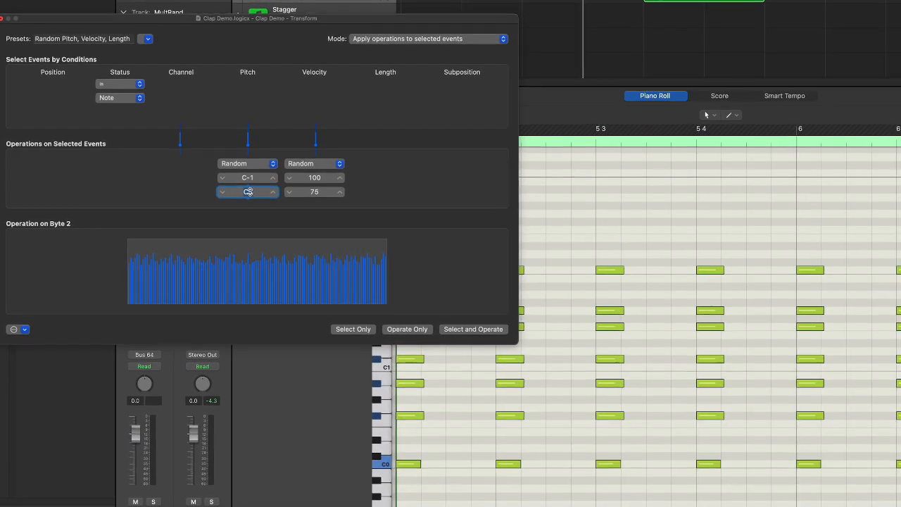
pyautogui.write('C2')
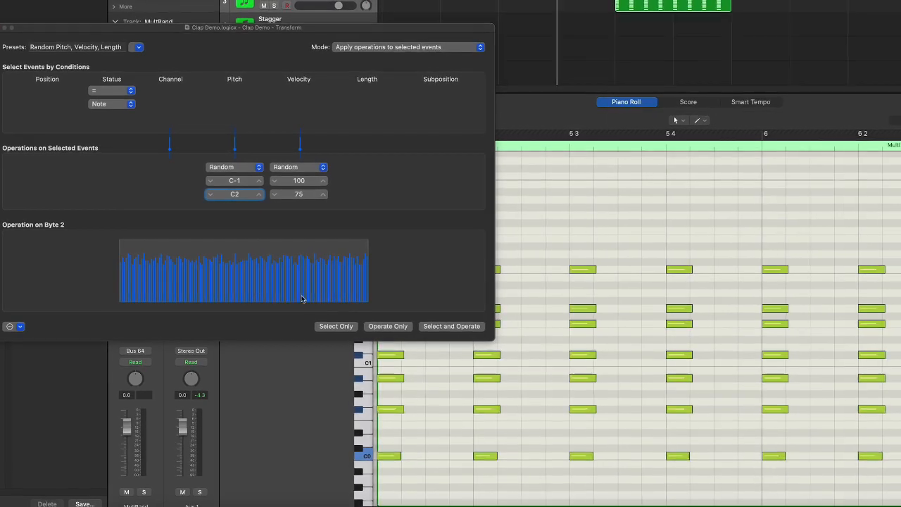
pyautogui.press('Tab')
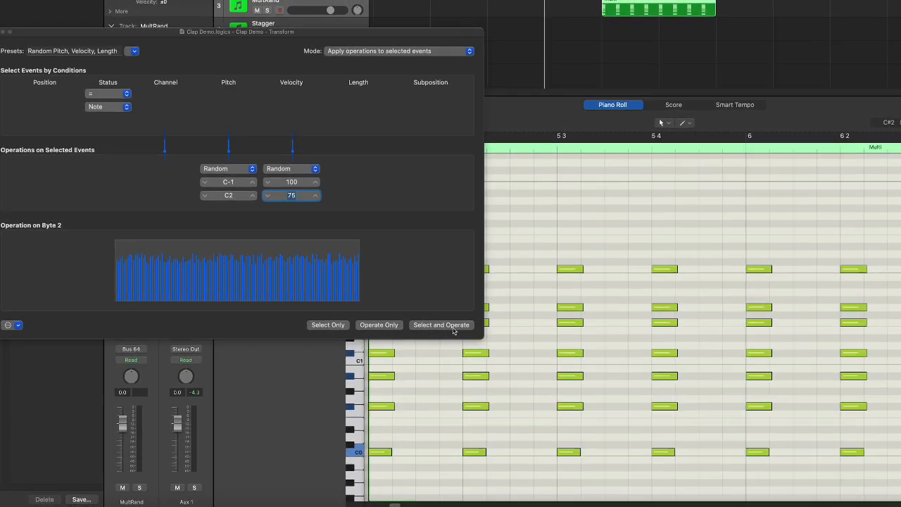
# - Apply the random transform to the MultRand region's notes, close the transform window and play the result
pyautogui.click(436, 324)
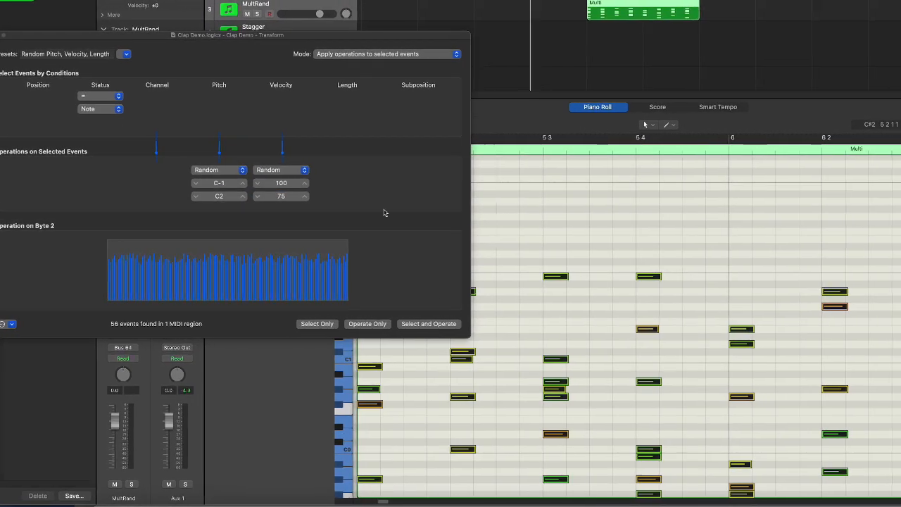
pyautogui.click(695, 242)
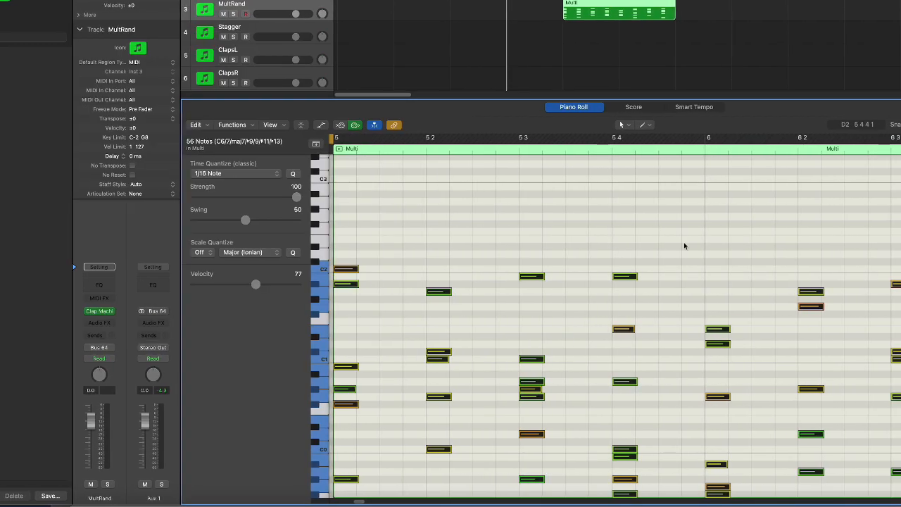
pyautogui.scroll(-5, 694, 242)
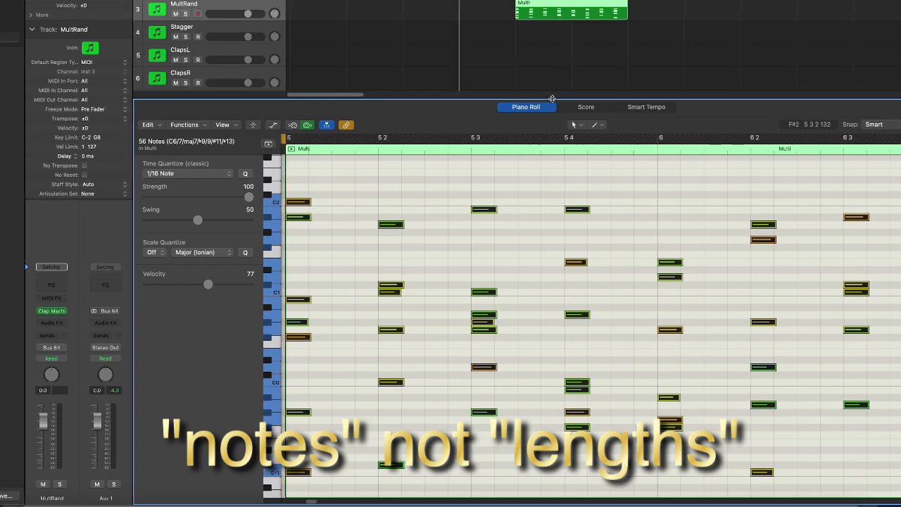
pyautogui.press('space')
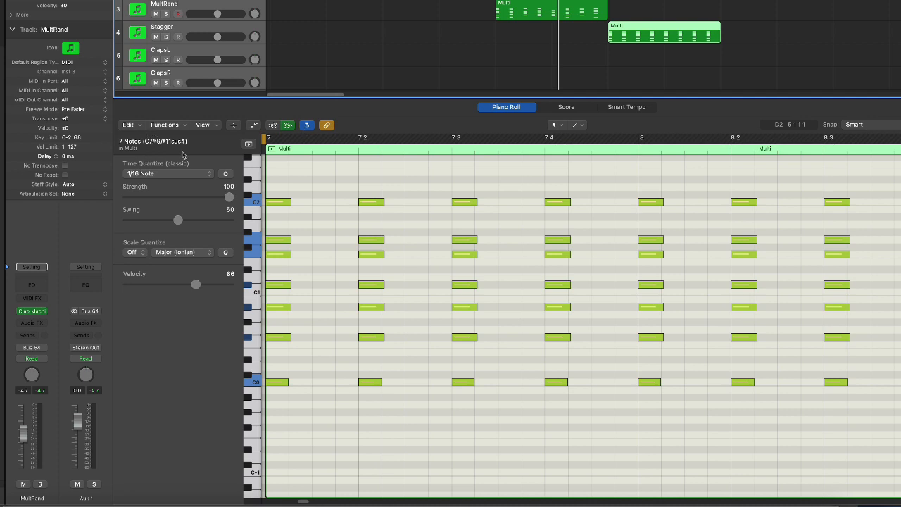
# - Run the Random Pitch, Velocity, Length transform on the notes of the Stagger track's region, and close the transform window
pyautogui.click(181, 126)
pyautogui.moveTo(214, 237)
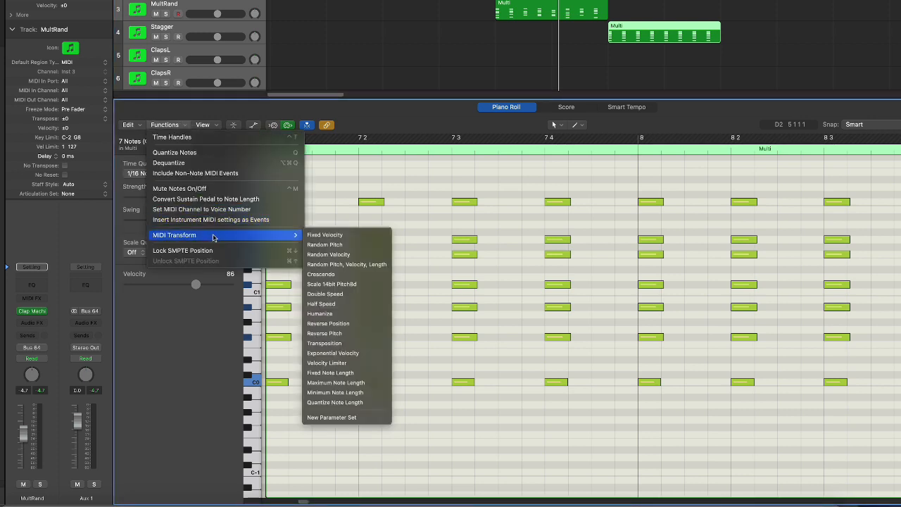
pyautogui.click(359, 267)
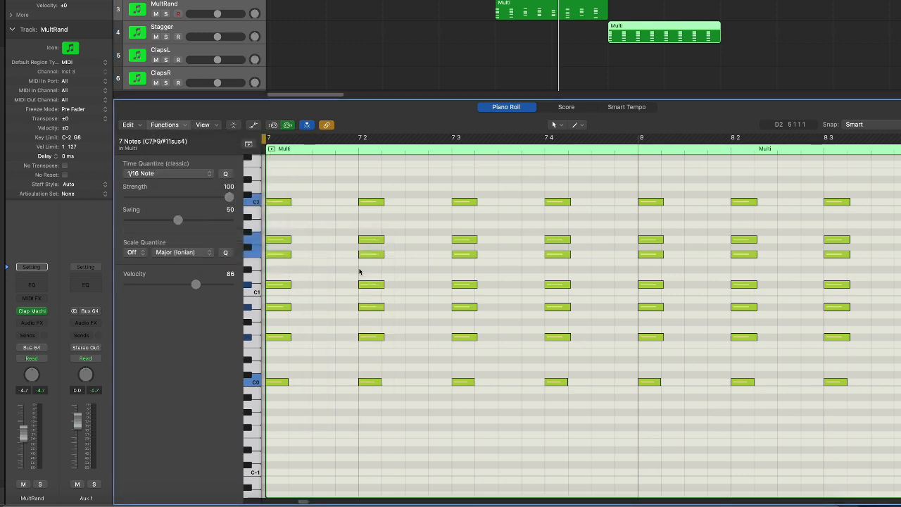
pyautogui.click(346, 325)
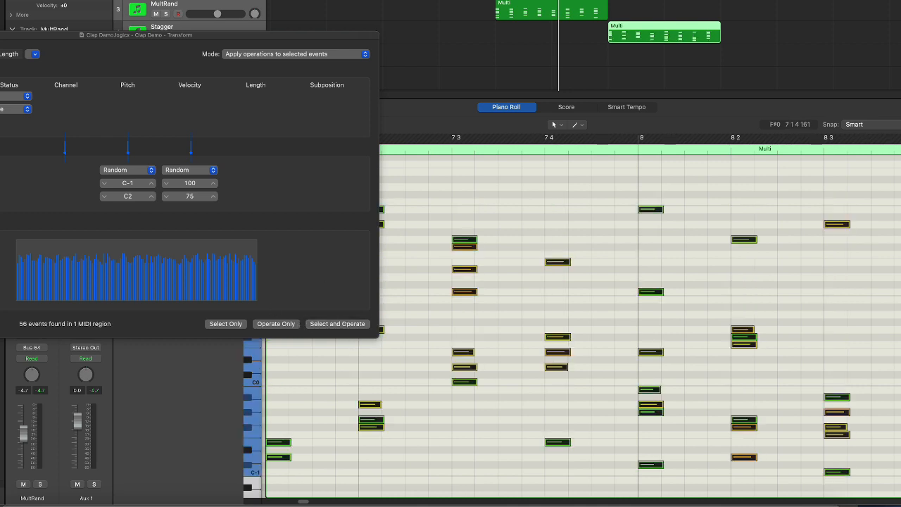
pyautogui.click(0, 36)
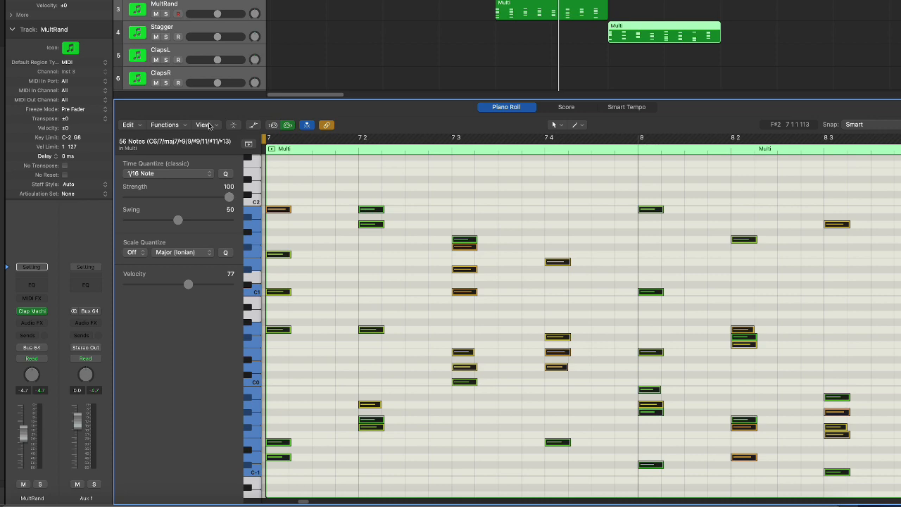
# - Open a New Parameter Set MIDI transform for the Stagger notes and set its Position operation to +- Rand
pyautogui.click(175, 127)
pyautogui.moveTo(212, 237)
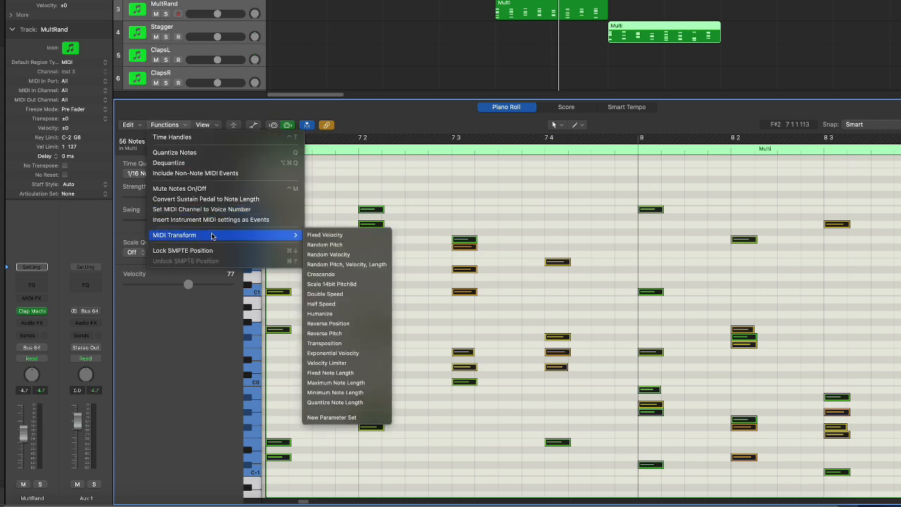
pyautogui.click(369, 418)
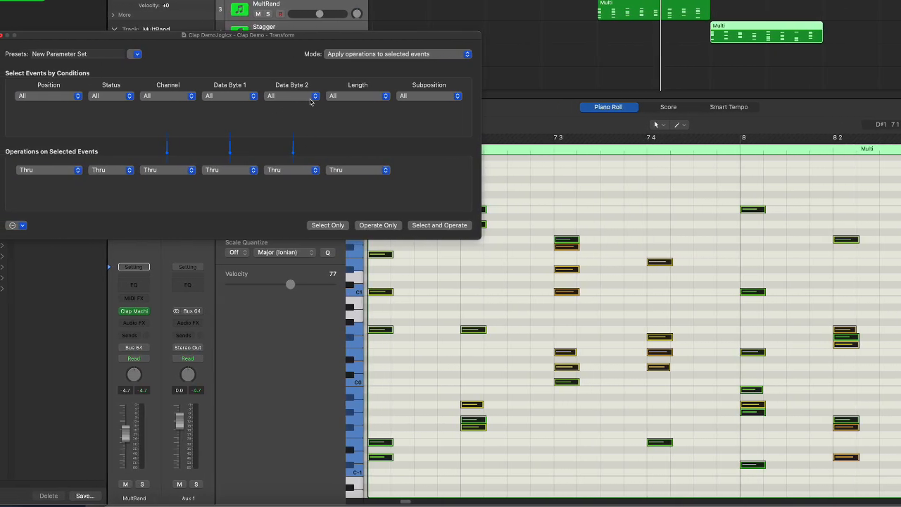
pyautogui.click(66, 172)
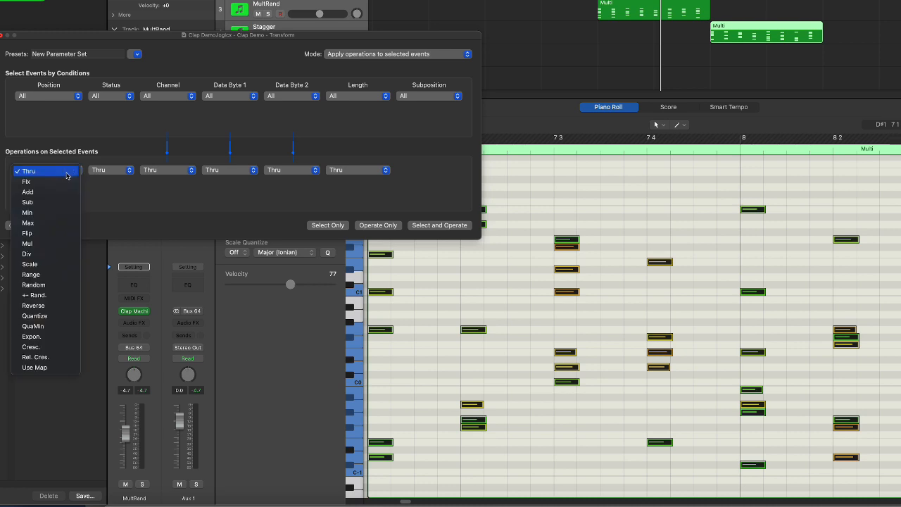
pyautogui.click(55, 296)
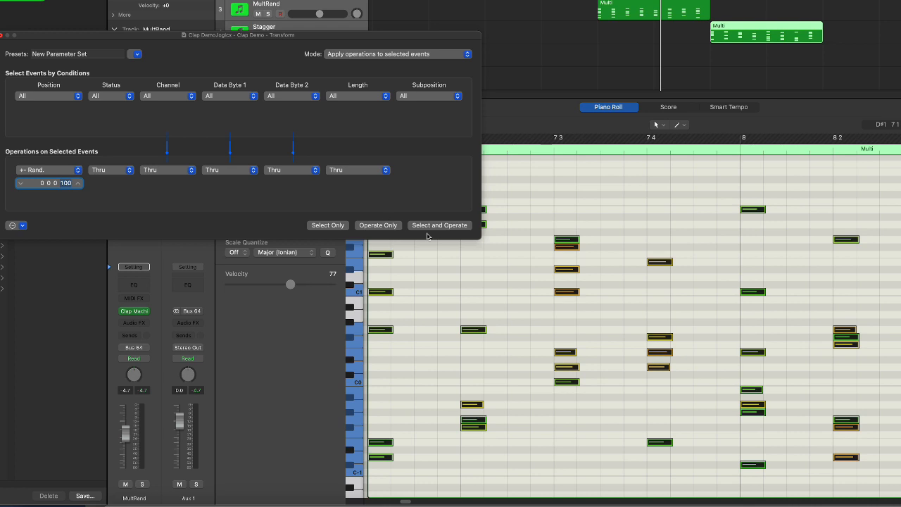
# - Try randomizing the Stagger notes' positions by 0 0 0 100, play the region in a cycle, and undo the shift
pyautogui.click(437, 225)
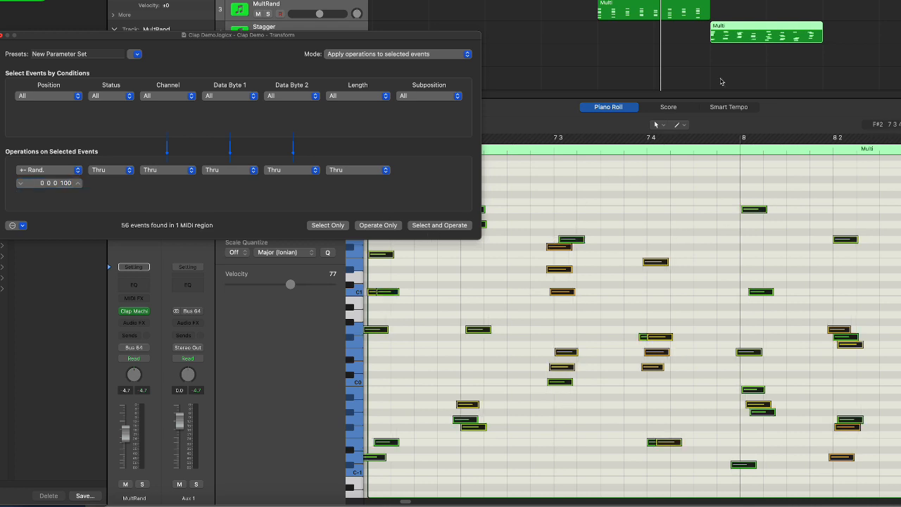
pyautogui.press('u')
pyautogui.press('space')
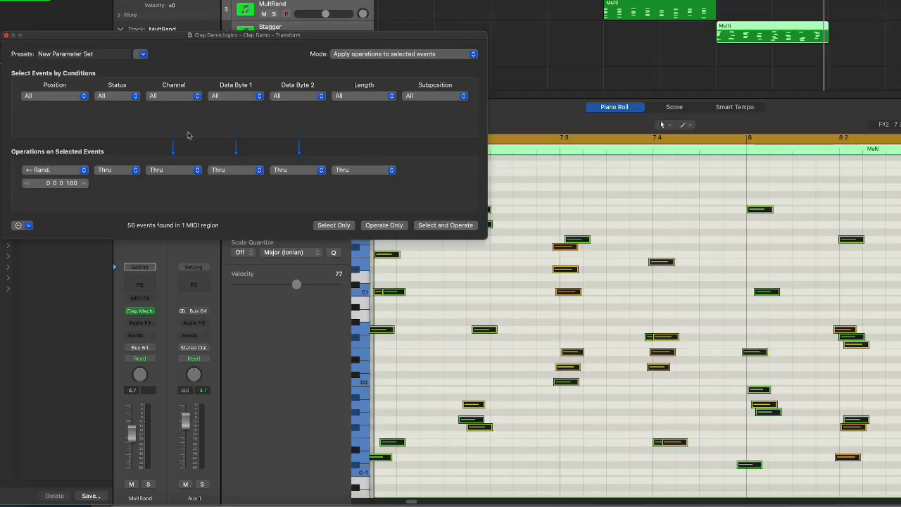
pyautogui.press('super+z')
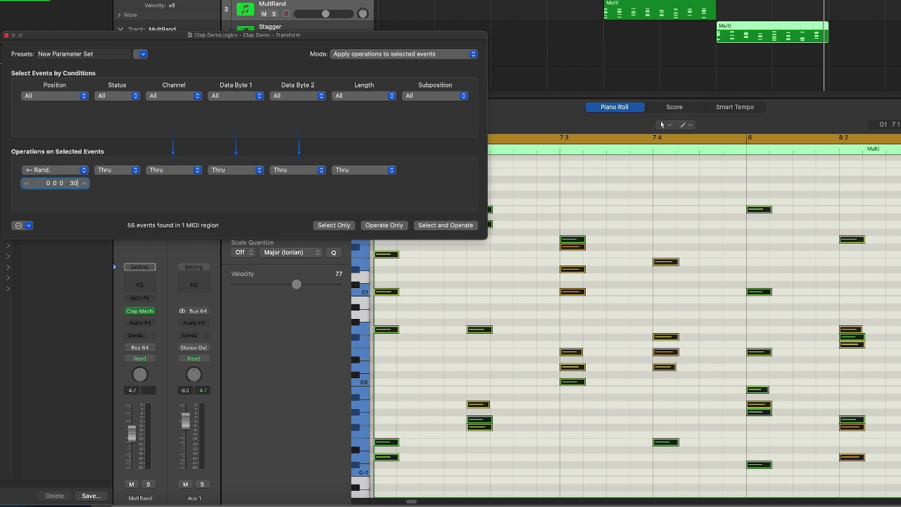
# - Randomize the Stagger notes' positions by 0 0 0 30 and move the overlapping notes at 7 4 to free pitches
pyautogui.click(434, 226)
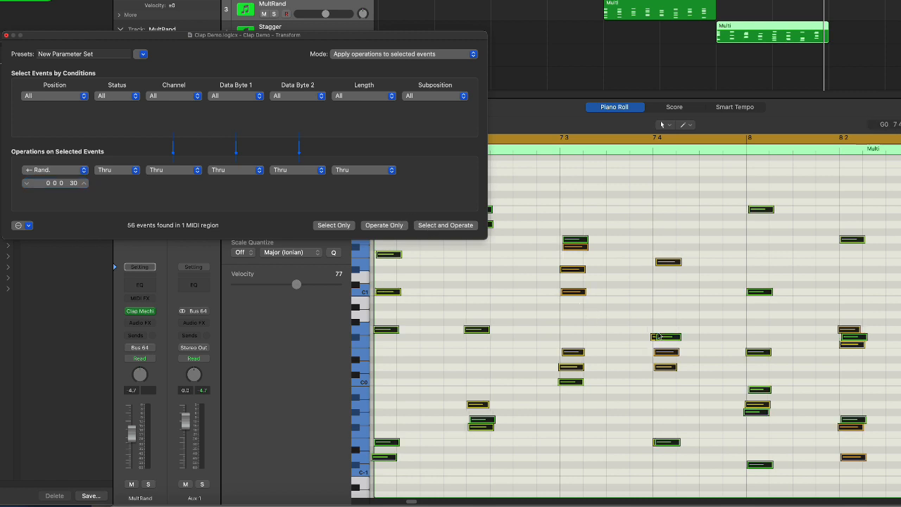
pyautogui.moveTo(667, 338); pyautogui.dragTo(664, 326)
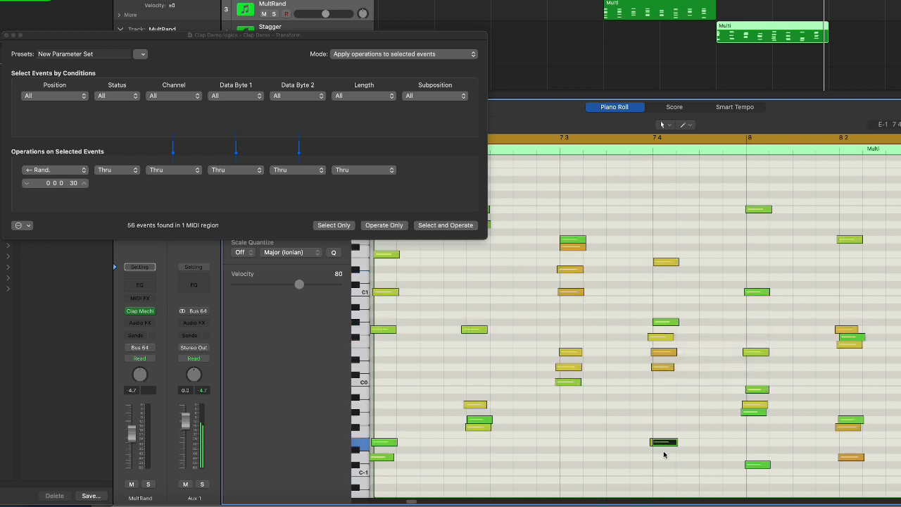
pyautogui.moveTo(664, 453); pyautogui.dragTo(665, 464)
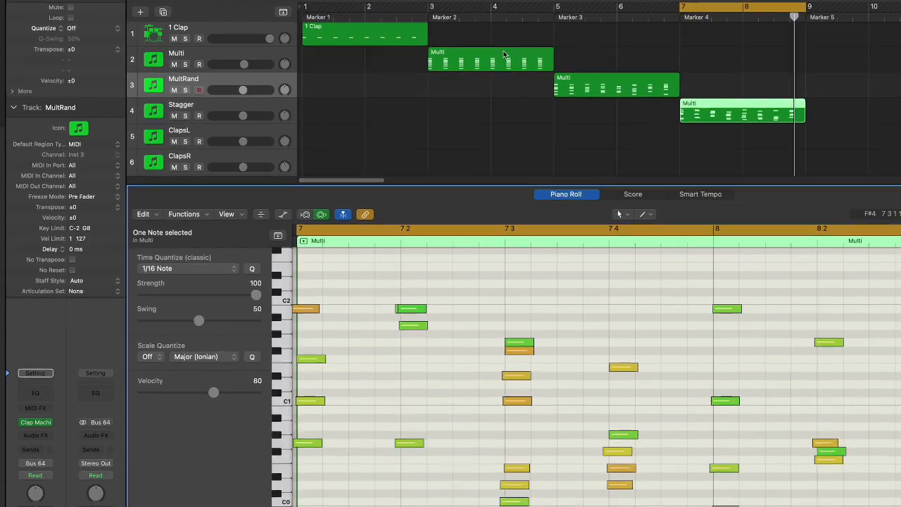
# - Copy the Multi region to bar 9 on the ClapsL and ClapsR tracks, panning ClapsL left and ClapsR right
pyautogui.moveTo(500, 50); pyautogui.dragTo(479, 122)
pyautogui.moveTo(533, 83); pyautogui.dragTo(466, 110)
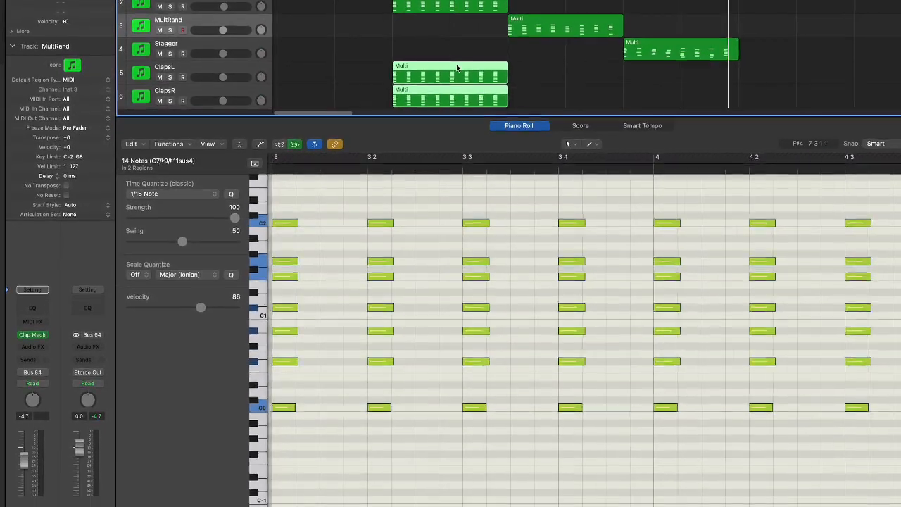
pyautogui.moveTo(461, 78); pyautogui.dragTo(791, 90)
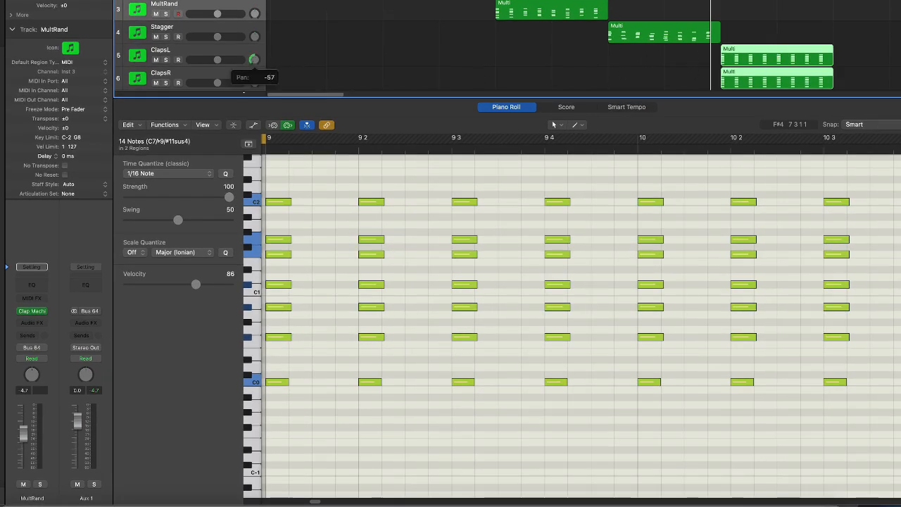
pyautogui.moveTo(256, 84); pyautogui.dragTo(256, 59)
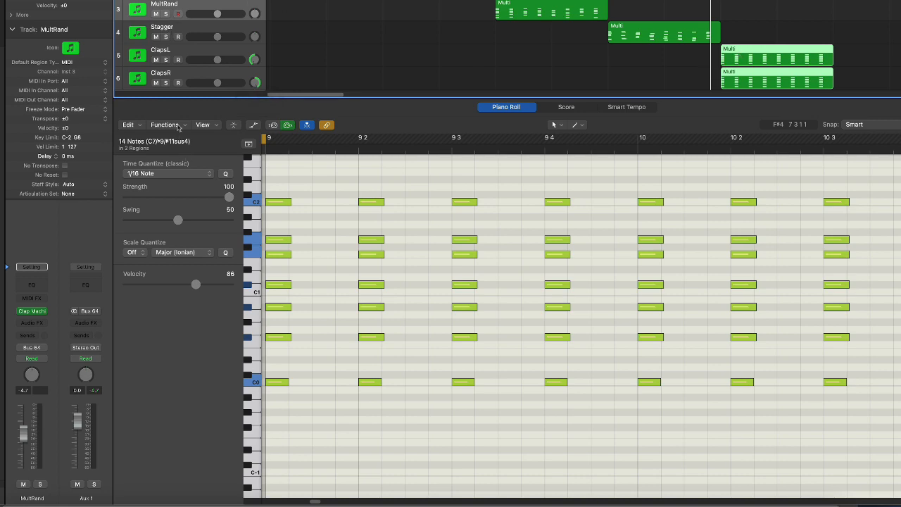
# - Apply the Random Pitch, Velocity, Length transform to both the ClapsL and ClapsR regions, and close the transform window
pyautogui.click(178, 128)
pyautogui.moveTo(275, 235)
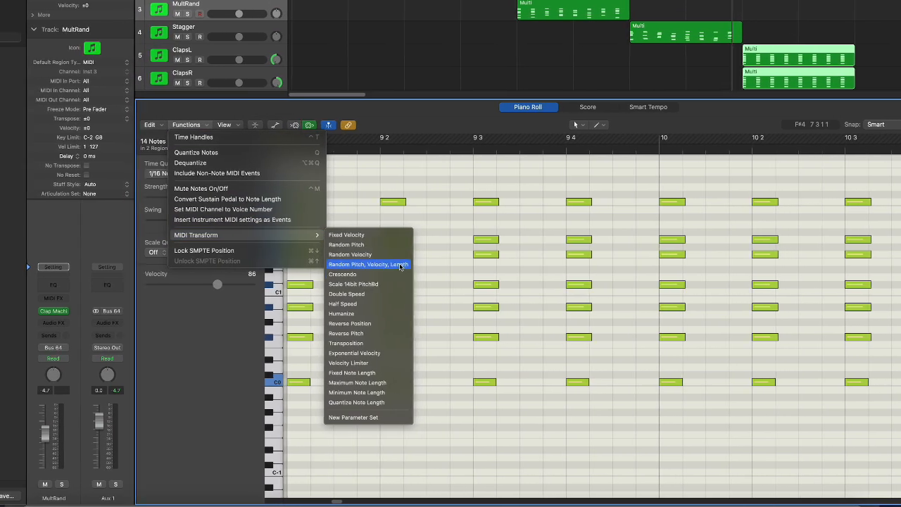
pyautogui.click(400, 264)
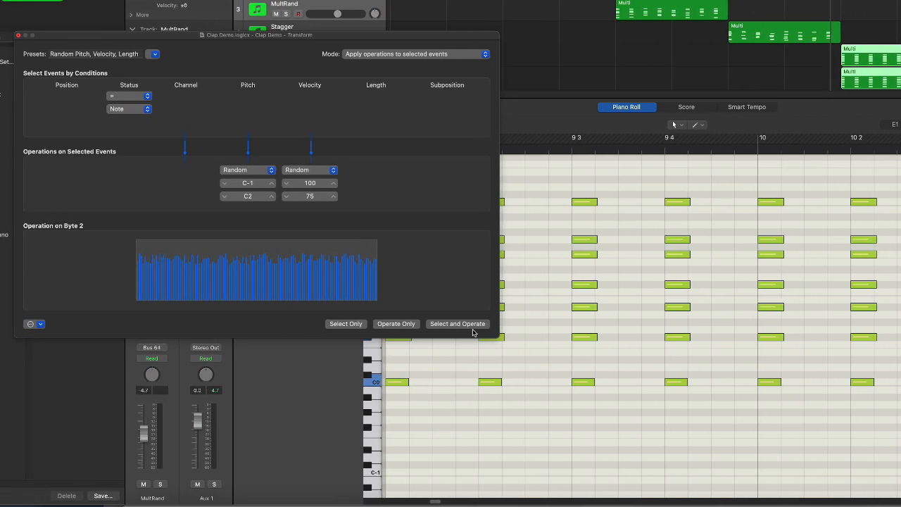
pyautogui.click(458, 324)
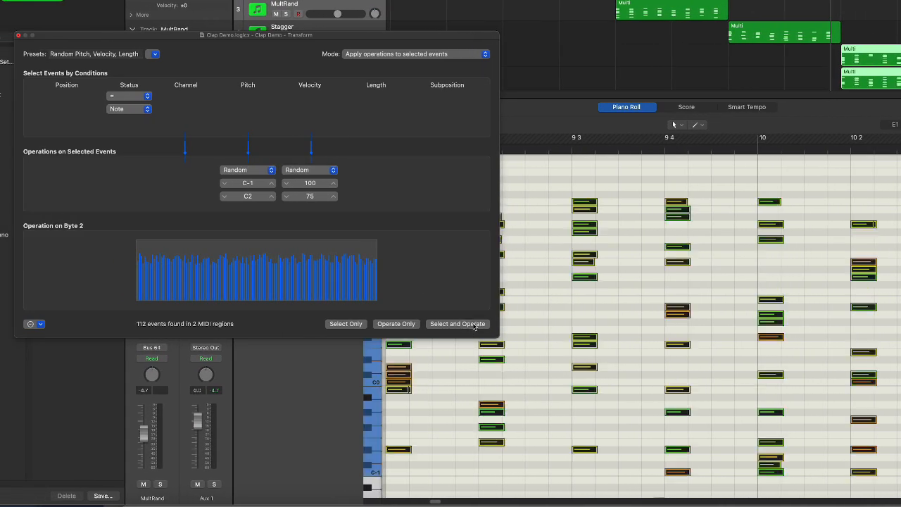
pyautogui.click(17, 35)
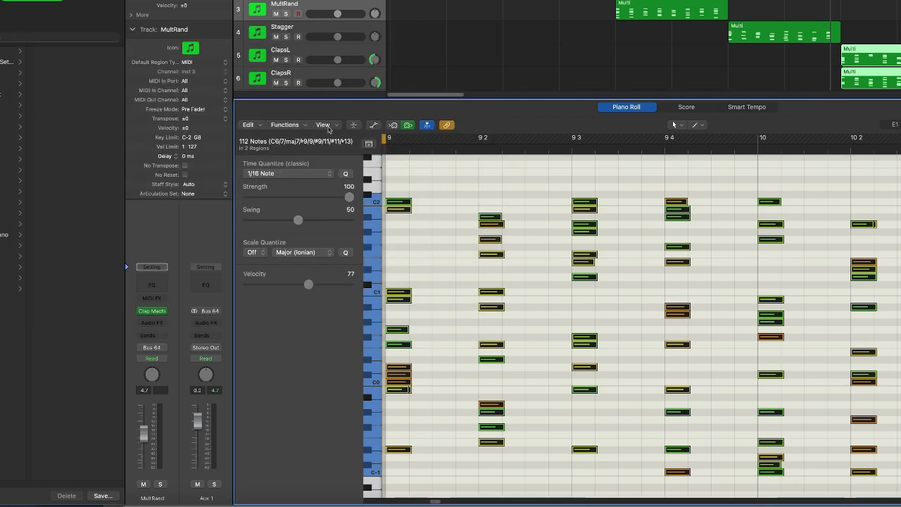
# - Randomize the note positions in both ClapsL and ClapsR regions by 0 0 0 30 using the New Parameter Set transform
pyautogui.click(305, 127)
pyautogui.moveTo(330, 242)
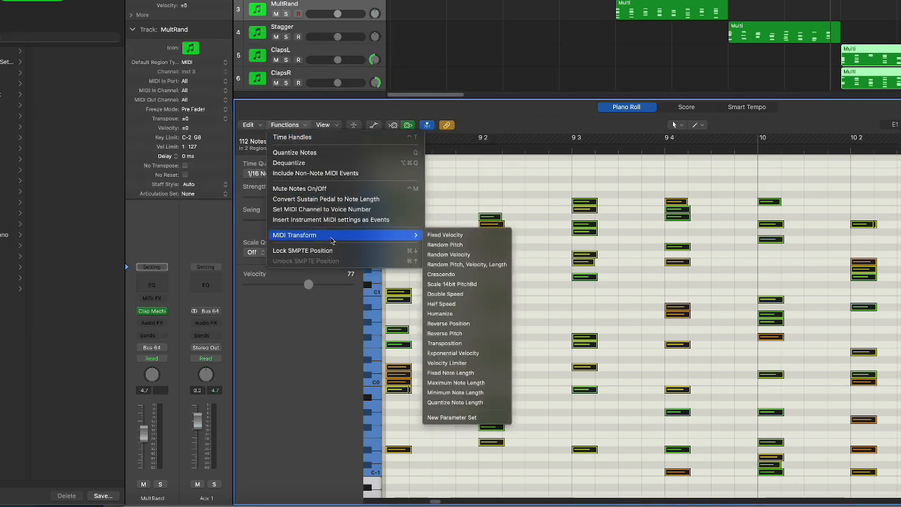
pyautogui.click(451, 417)
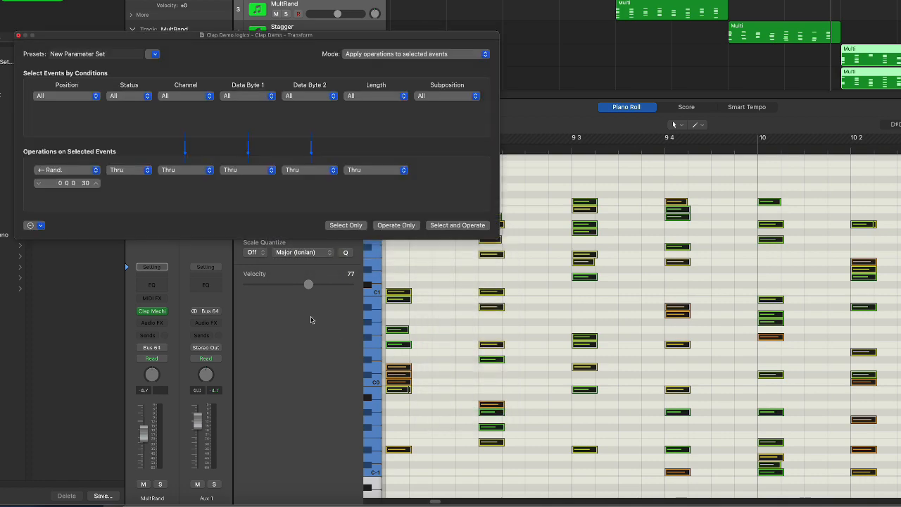
pyautogui.click(478, 227)
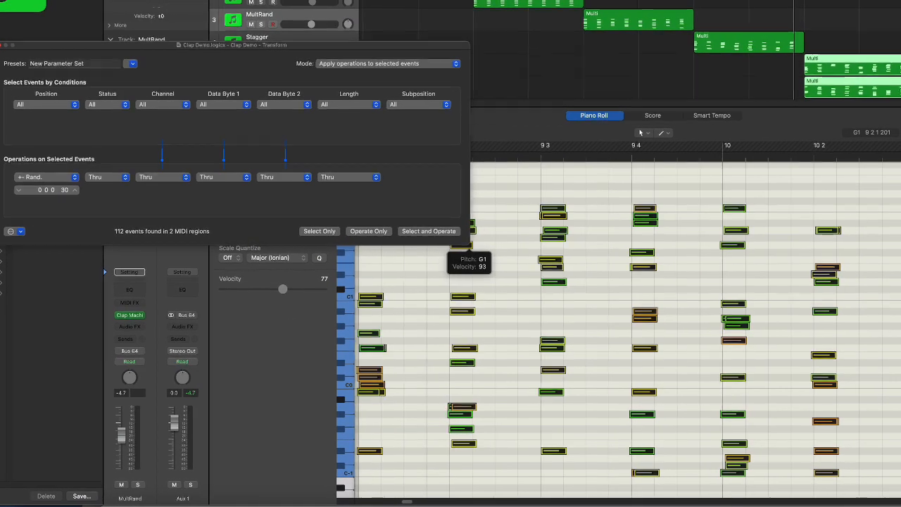
pyautogui.click(0, 49)
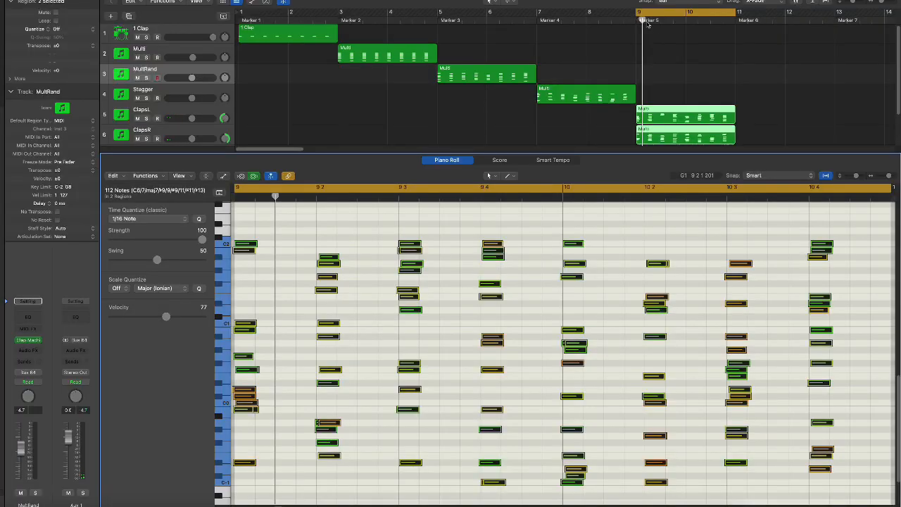
# - Extend the cycle range to span bars 1 to 11 and play all the clap variations from the beginning
pyautogui.moveTo(637, 14); pyautogui.dragTo(239, 14)
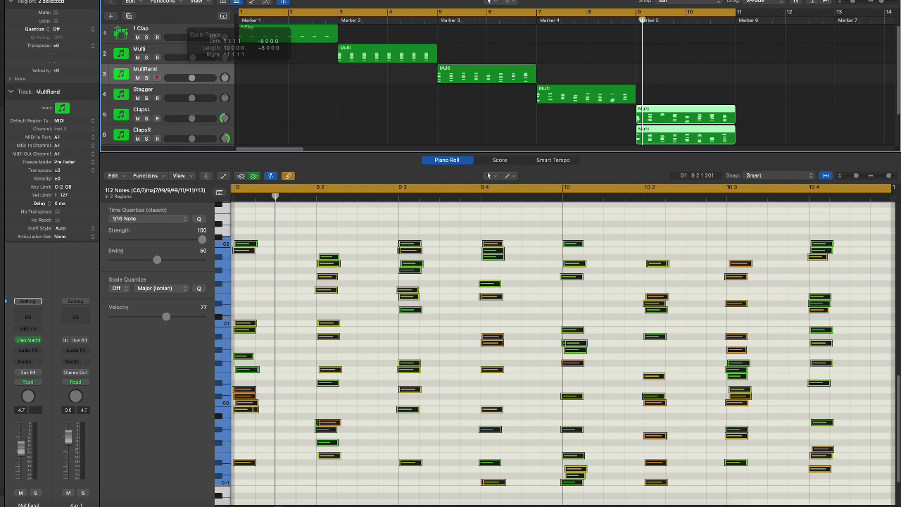
pyautogui.press('space')
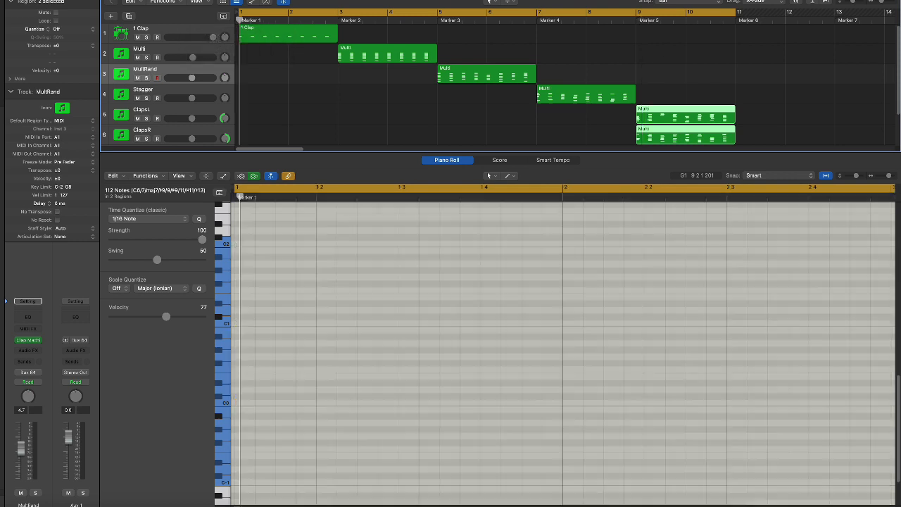